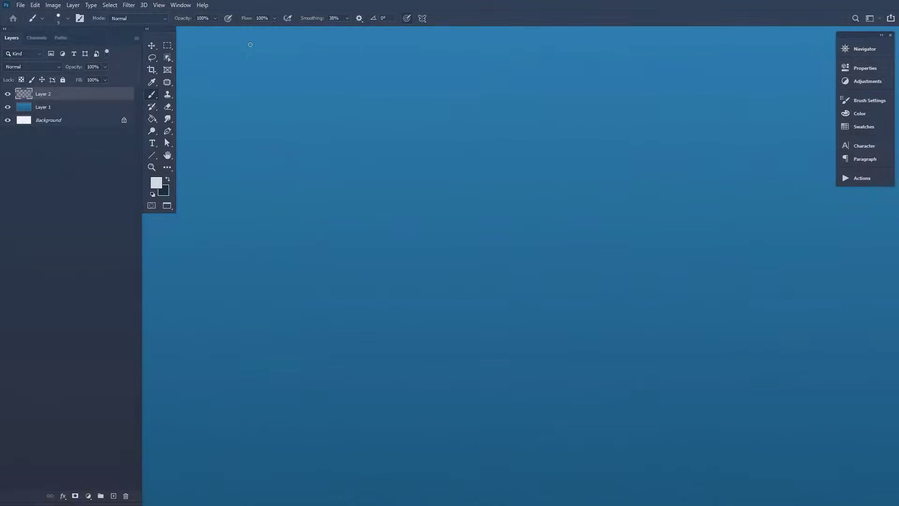
# Paint a white arrow toward the Brush tool and freehand squiggles beside it on Layer 2
pyautogui.moveTo(212, 93)
pyautogui.mouseDown()
pyautogui.moveTo(250, 44)
pyautogui.moveTo(188, 94)
pyautogui.mouseUp()
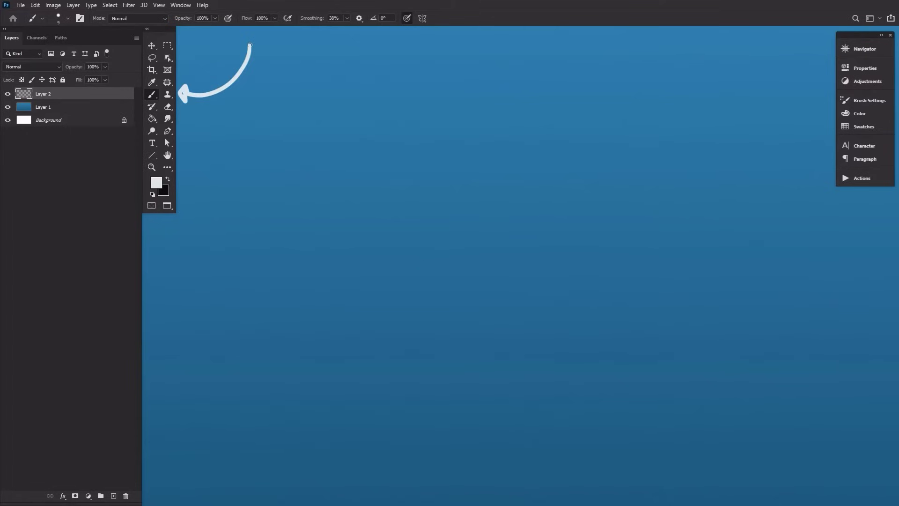
pyautogui.moveTo(279, 80)
pyautogui.mouseDown()
pyautogui.moveTo(261, 101)
pyautogui.moveTo(304, 91)
pyautogui.moveTo(322, 138)
pyautogui.moveTo(316, 179)
pyautogui.moveTo(324, 212)
pyautogui.mouseUp()
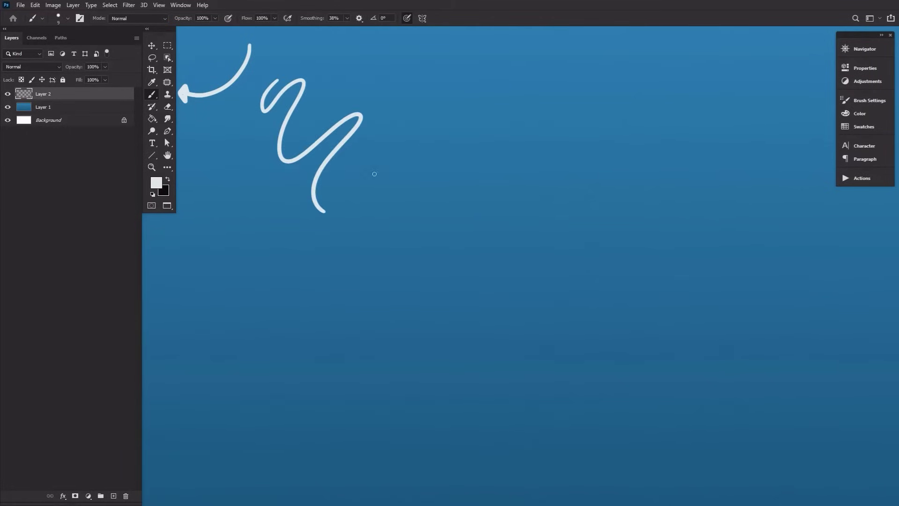
pyautogui.moveTo(417, 121)
pyautogui.mouseDown()
pyautogui.moveTo(425, 140)
pyautogui.moveTo(404, 120)
pyautogui.moveTo(452, 136)
pyautogui.moveTo(454, 150)
pyautogui.moveTo(420, 166)
pyautogui.moveTo(403, 120)
pyautogui.mouseUp()
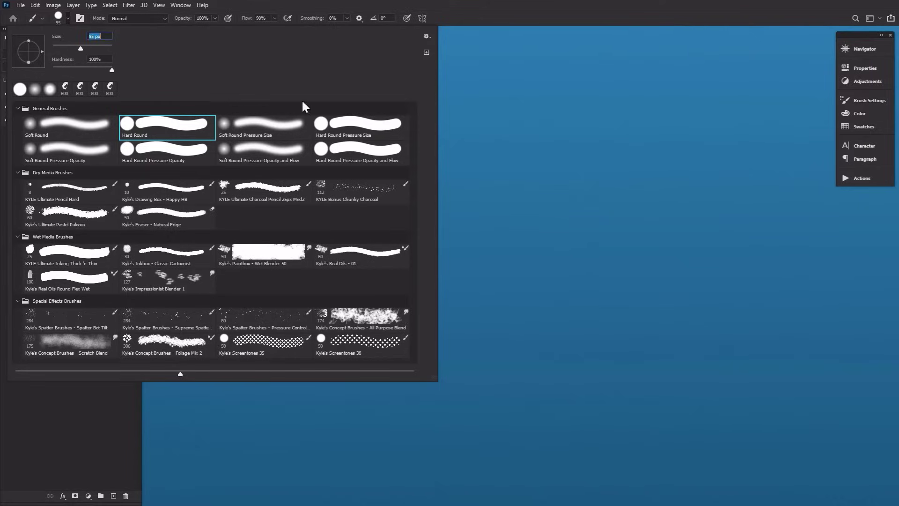
# Stamp a white dot with the 95 px hard round brush, and a smaller one beside it with a reduced brush size
pyautogui.click(510, 156)
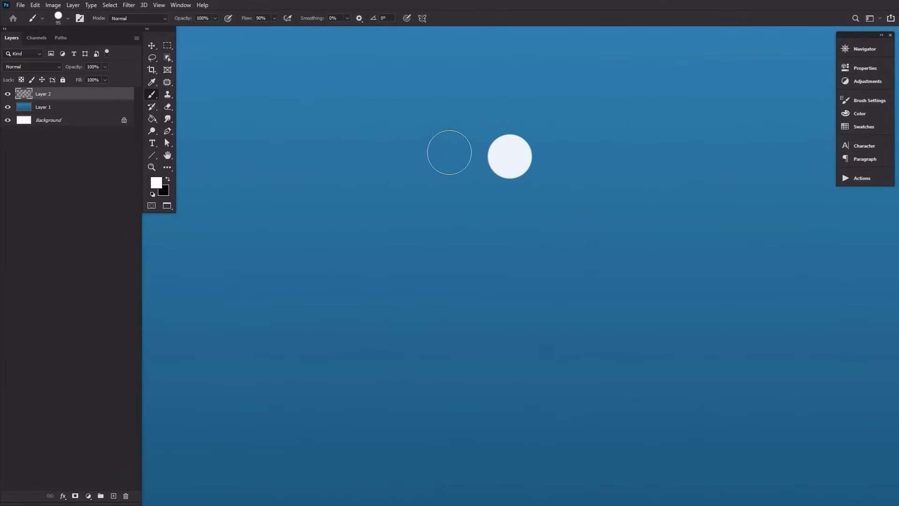
pyautogui.press('[')
pyautogui.press('[')
pyautogui.press('[')
pyautogui.press('[')
pyautogui.press('[')
pyautogui.click(455, 157)
# Stamp two larger white dots, one with the brush enlarged to 150 px and one at 494 px below the others
pyautogui.press(']')
pyautogui.press(']')
pyautogui.press(']')
pyautogui.press(']')
pyautogui.press(']')
pyautogui.press(']')
pyautogui.press(']')
pyautogui.press(']')
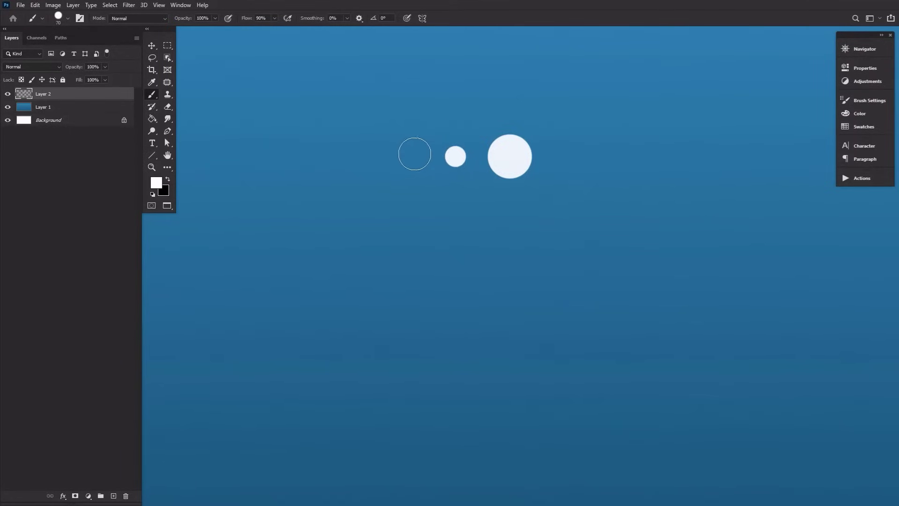
pyautogui.click(380, 154)
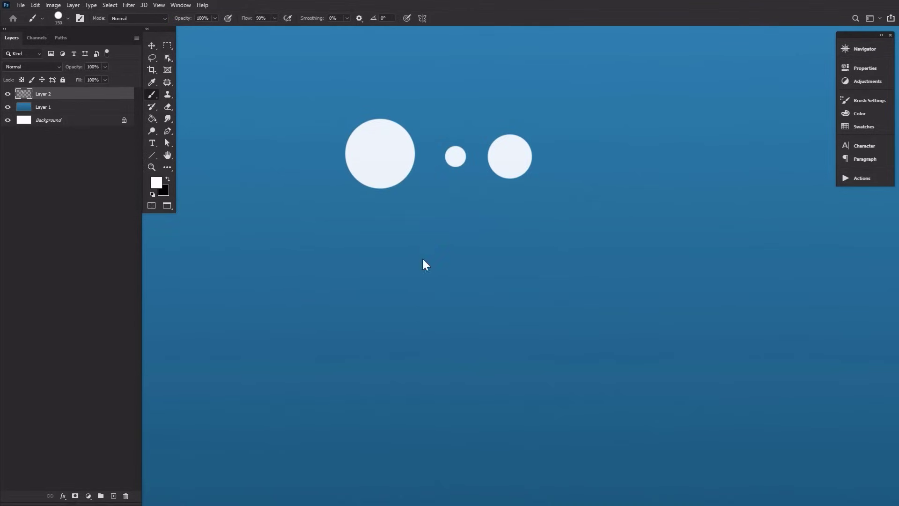
pyautogui.moveTo(423, 261); pyautogui.dragTo(504, 261)
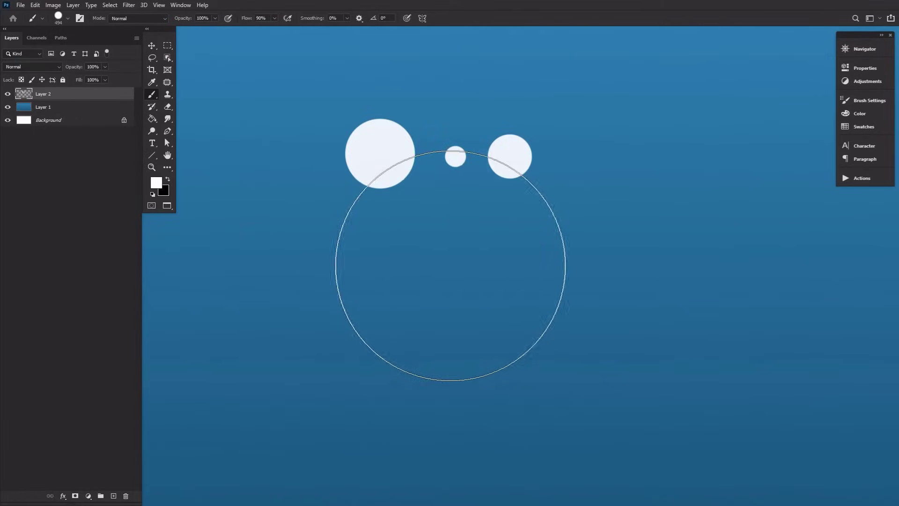
pyautogui.click(451, 265)
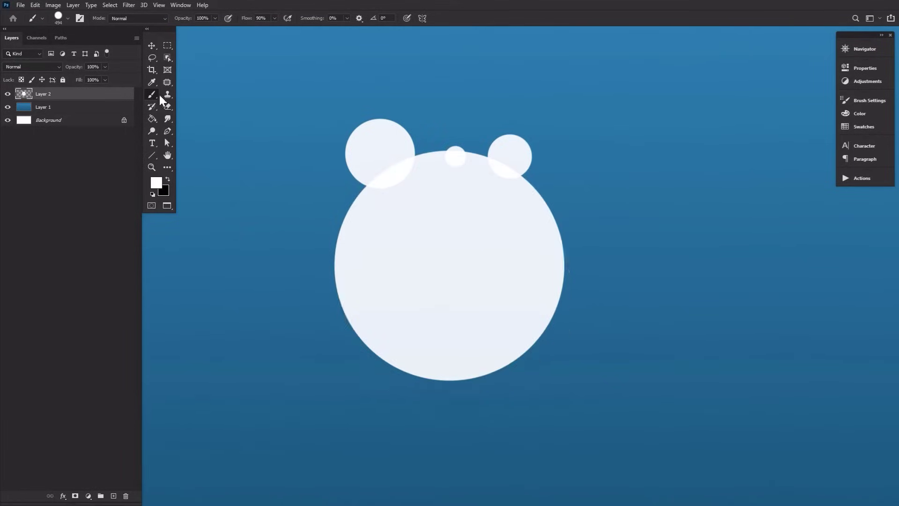
# Set the brush hardness to 0% and paint a soft white stroke over the large circle
pyautogui.click(59, 19)
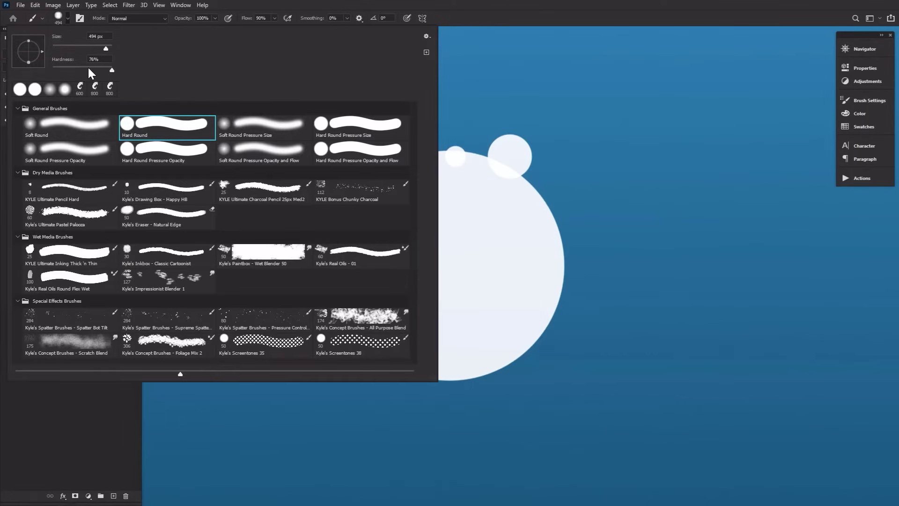
pyautogui.moveTo(88, 69); pyautogui.dragTo(47, 68)
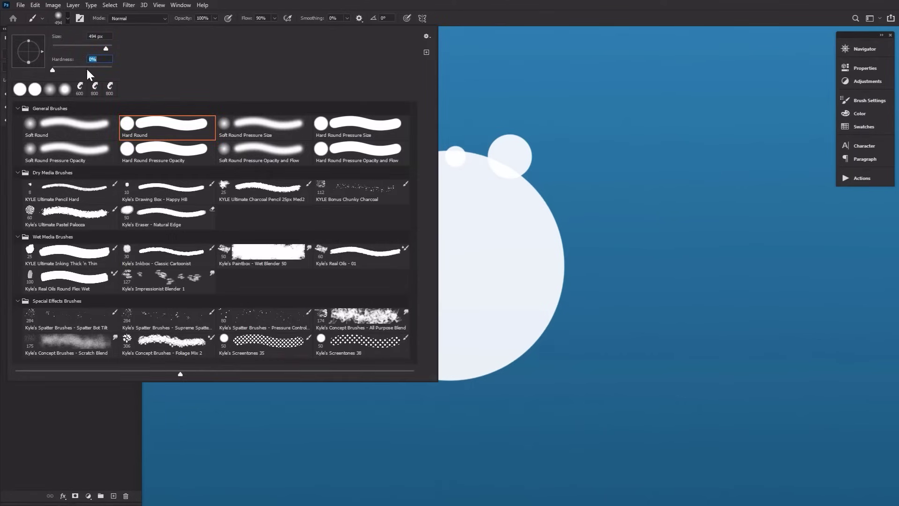
pyautogui.moveTo(648, 243)
pyautogui.mouseDown()
pyautogui.moveTo(639, 224)
pyautogui.moveTo(546, 185)
pyautogui.moveTo(459, 244)
pyautogui.moveTo(271, 241)
pyautogui.moveTo(456, 166)
pyautogui.moveTo(738, 294)
pyautogui.moveTo(609, 240)
pyautogui.moveTo(328, 323)
pyautogui.moveTo(452, 206)
pyautogui.moveTo(416, 320)
pyautogui.moveTo(573, 229)
pyautogui.moveTo(443, 235)
pyautogui.mouseUp()
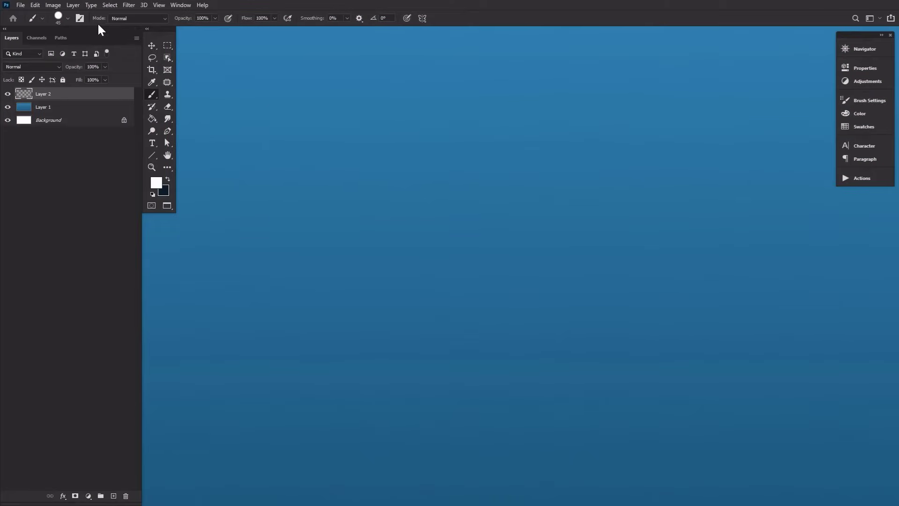
# Set the brush blending mode to Normal and paint a straight vertical white stroke
pyautogui.click(136, 19)
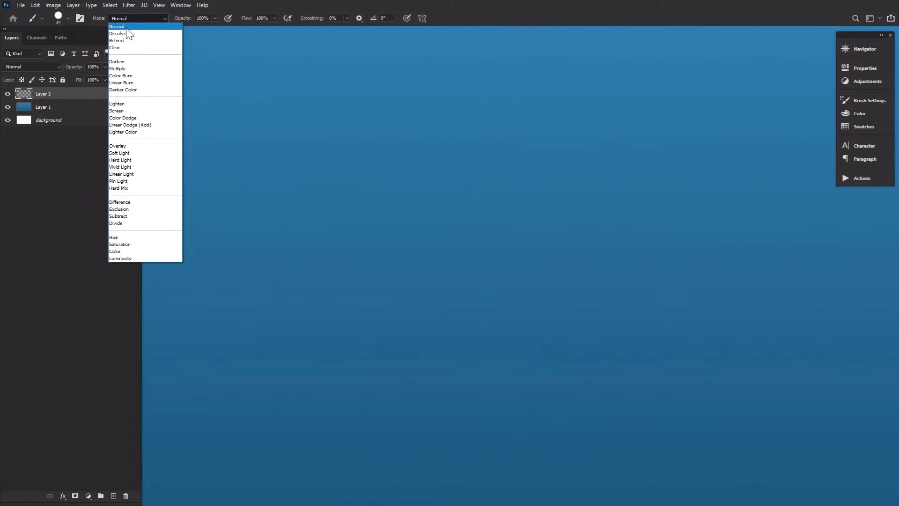
pyautogui.click(126, 27)
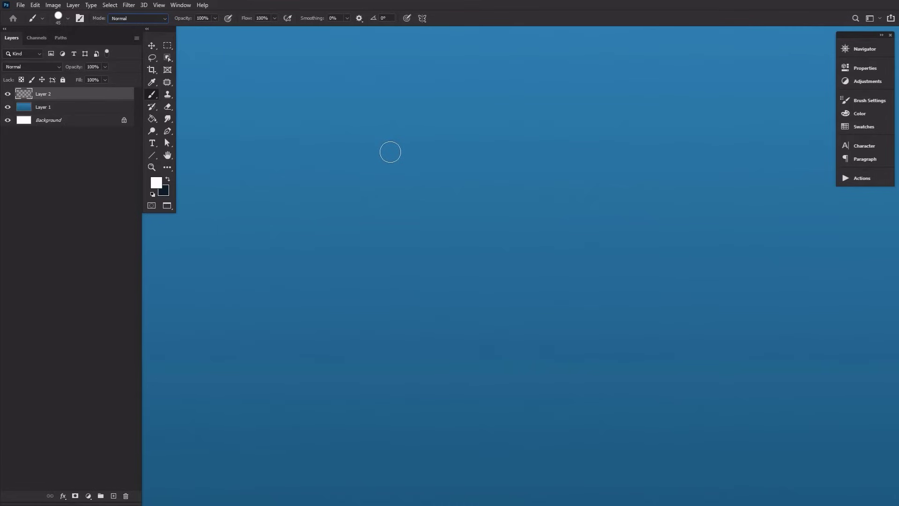
pyautogui.moveTo(390, 153); pyautogui.dragTo(390, 341)
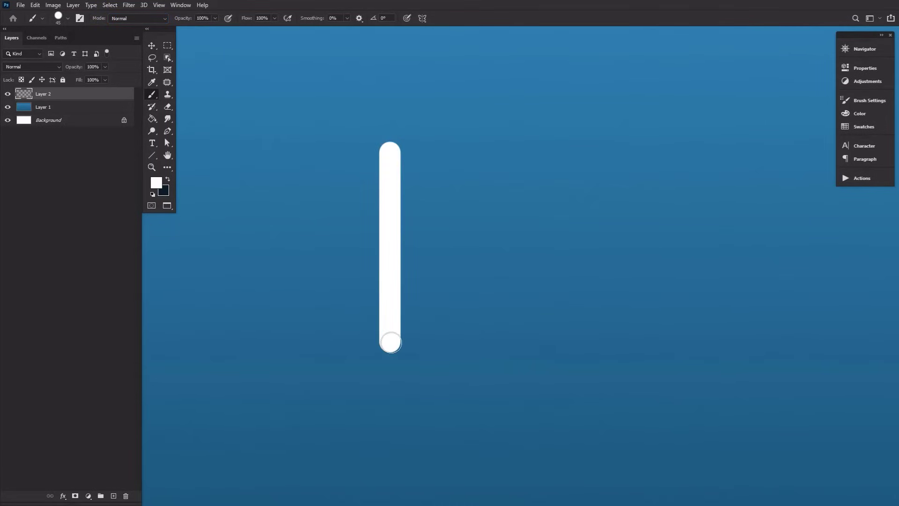
# Set the brush mode to Dissolve and paint a second vertical white stroke parallel to the first
pyautogui.click(154, 19)
pyautogui.click(150, 34)
pyautogui.moveTo(436, 154); pyautogui.dragTo(438, 341)
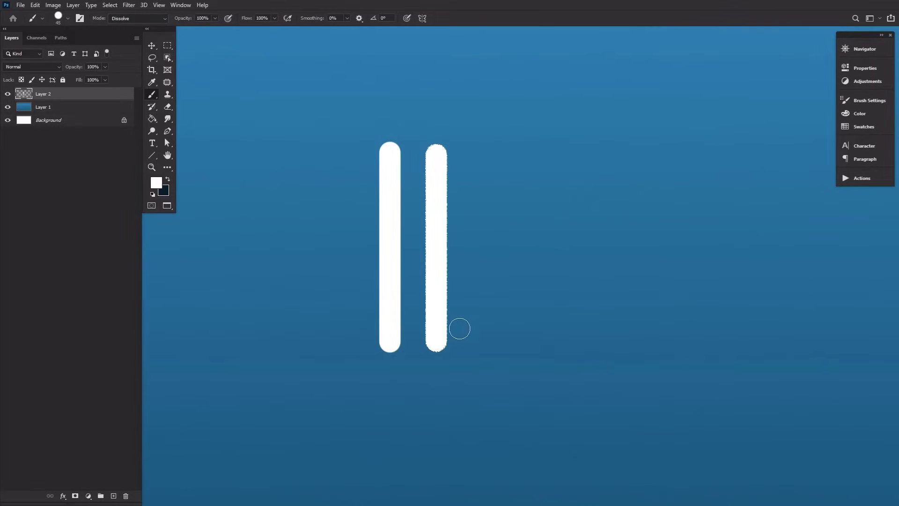
# Set the brush mode to Behind, swap to the dark colour and paint three horizontal strokes across the white ones
pyautogui.click(151, 18)
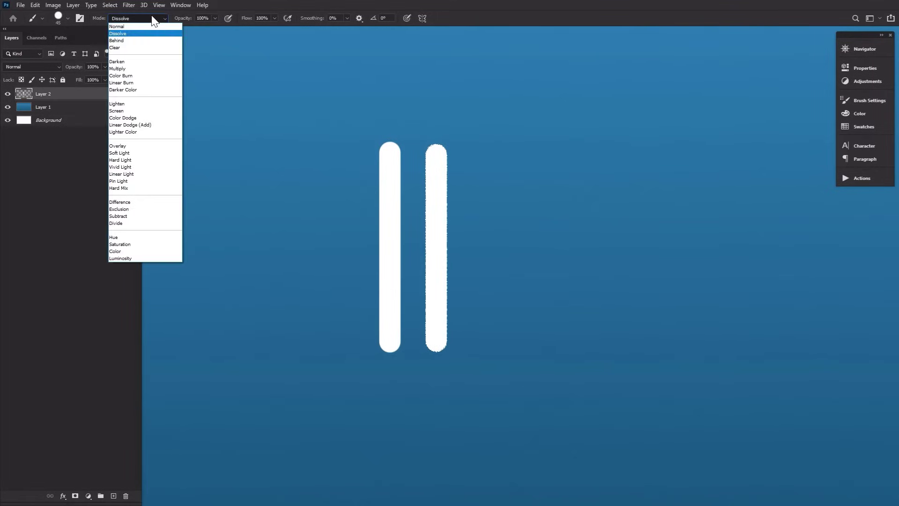
pyautogui.click(142, 42)
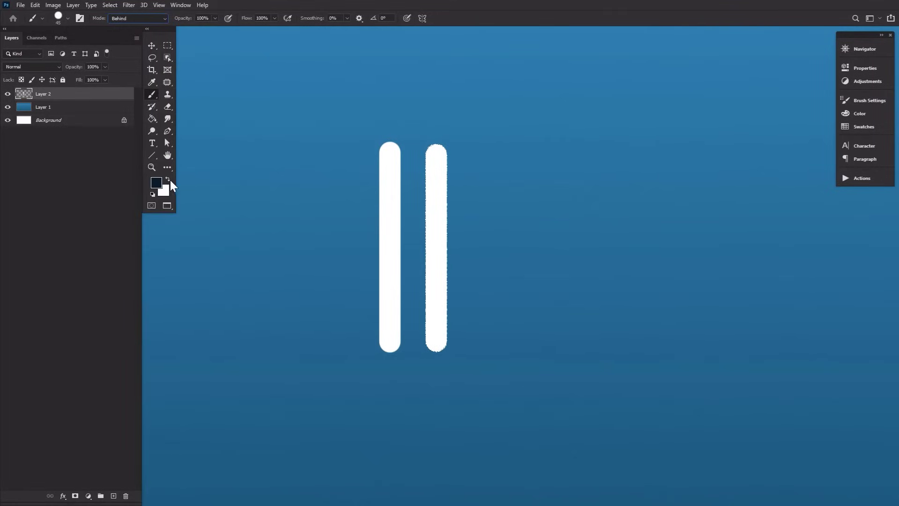
pyautogui.moveTo(353, 189); pyautogui.dragTo(482, 195)
pyautogui.moveTo(472, 246); pyautogui.dragTo(334, 245)
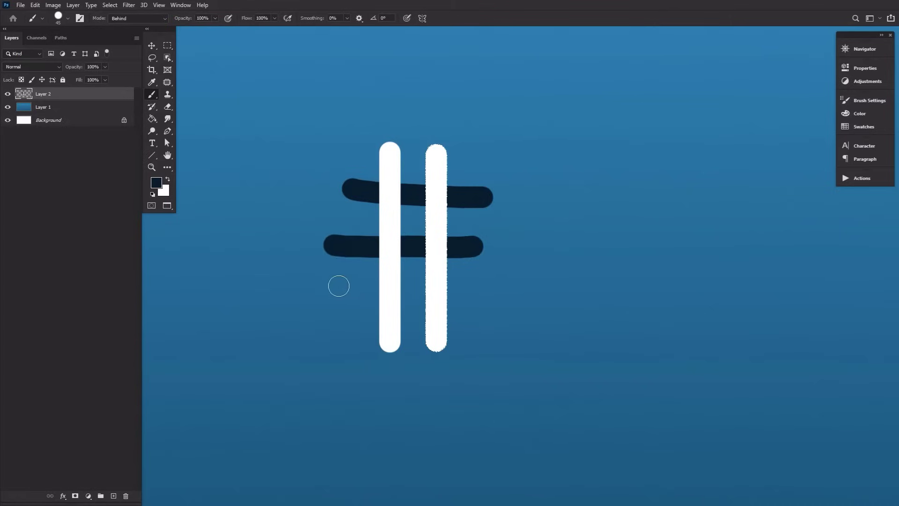
pyautogui.moveTo(329, 291)
pyautogui.mouseDown()
pyautogui.moveTo(368, 298)
pyautogui.moveTo(495, 308)
pyautogui.mouseUp()
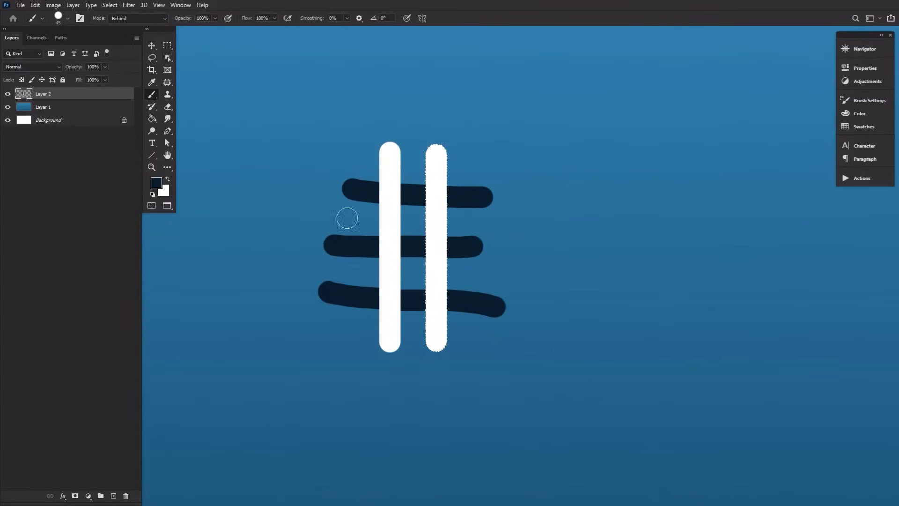
# Set the brush mode to Clear and paint over the crossing strokes to erase parts of them
pyautogui.click(152, 19)
pyautogui.click(146, 47)
pyautogui.moveTo(390, 148)
pyautogui.mouseDown()
pyautogui.moveTo(388, 328)
pyautogui.moveTo(417, 220)
pyautogui.moveTo(461, 302)
pyautogui.mouseUp()
pyautogui.moveTo(490, 245)
pyautogui.mouseDown()
pyautogui.moveTo(384, 257)
pyautogui.moveTo(362, 192)
pyautogui.moveTo(475, 183)
pyautogui.moveTo(403, 176)
pyautogui.moveTo(372, 155)
pyautogui.moveTo(492, 204)
pyautogui.moveTo(434, 171)
pyautogui.moveTo(464, 184)
pyautogui.moveTo(441, 176)
pyautogui.mouseUp()
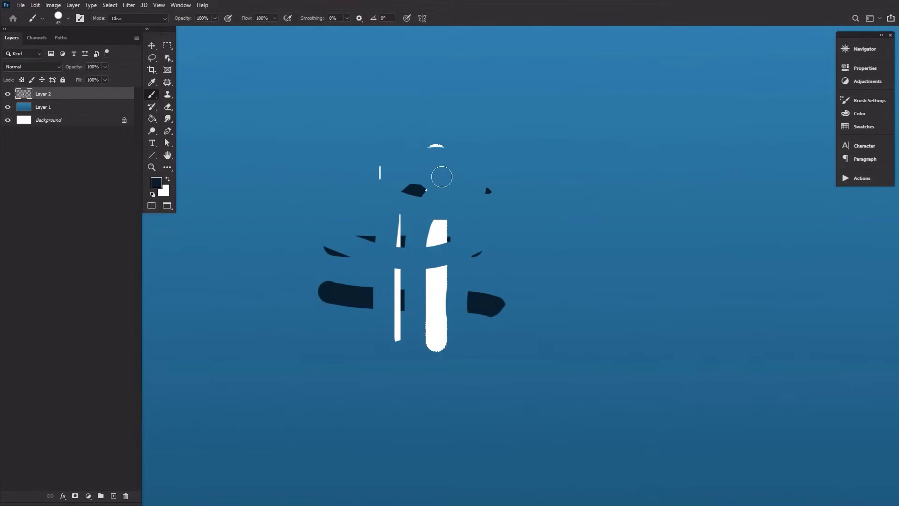
# Undo the erasing and all the vertical and horizontal strokes on Layer 2
pyautogui.hotkey('ctrl', 'z')
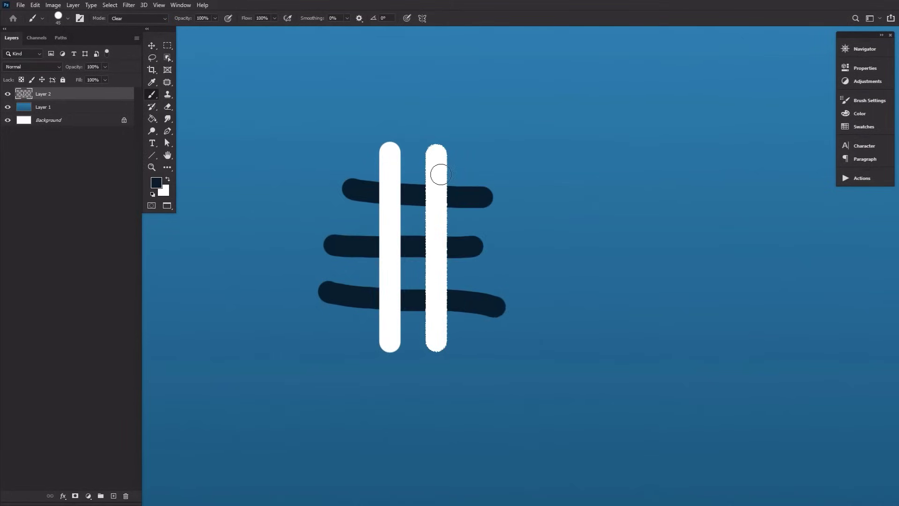
pyautogui.hotkey('ctrl', 'z')
pyautogui.hotkey('ctrl', 'z')
pyautogui.hotkey('ctrl', 'z')
pyautogui.hotkey('ctrl', 'z')
pyautogui.hotkey('ctrl', 'z')
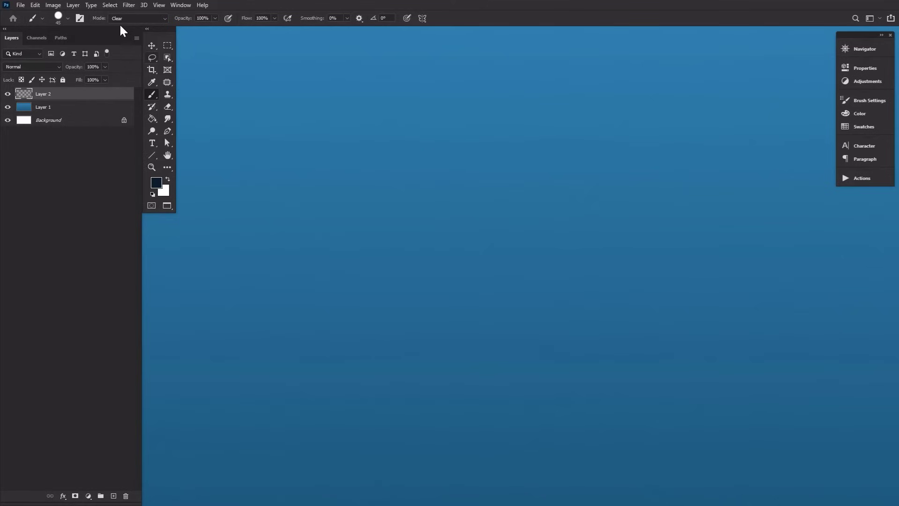
# With the brush mode at Normal, paint three parallel vertical white strokes at 100%, 57% and 29% opacity
pyautogui.click(140, 18)
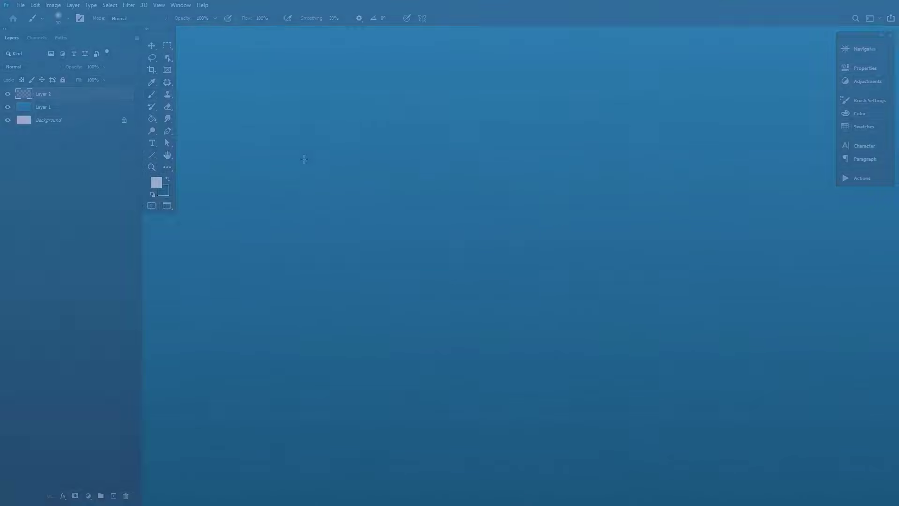
pyautogui.moveTo(304, 159); pyautogui.dragTo(305, 335)
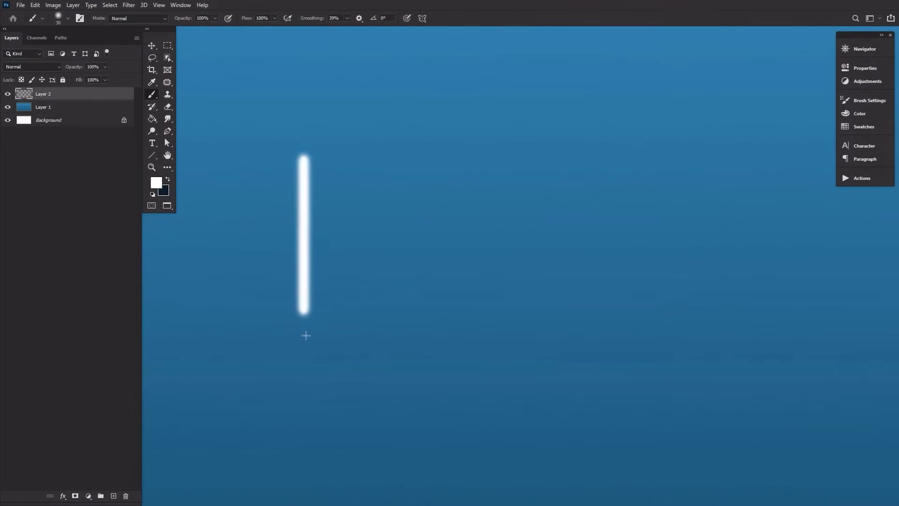
pyautogui.moveTo(185, 20); pyautogui.dragTo(166, 20)
pyautogui.moveTo(333, 161); pyautogui.dragTo(343, 333)
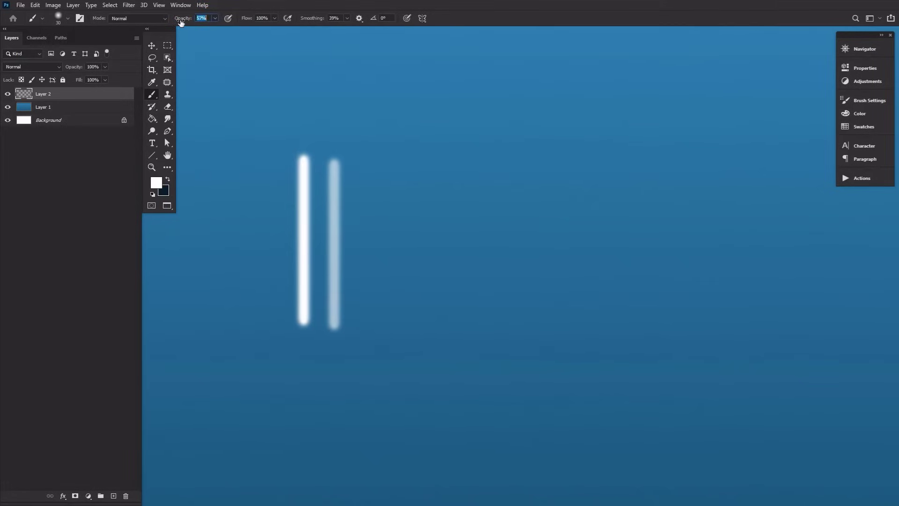
pyautogui.moveTo(180, 22); pyautogui.dragTo(167, 22)
pyautogui.moveTo(366, 165); pyautogui.dragTo(367, 326)
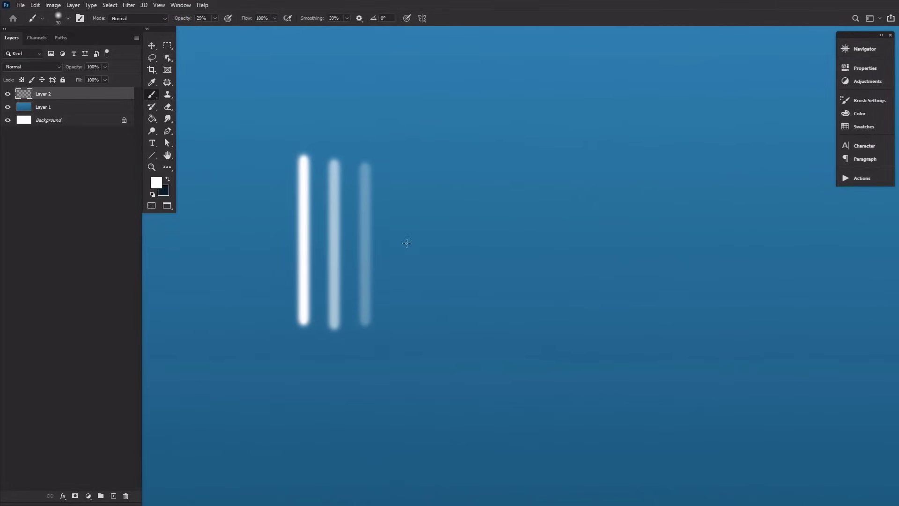
# Restore the brush opacity to 100% and paint overlapping soft strokes at 7% flow beside the three lines
pyautogui.moveTo(185, 20); pyautogui.dragTo(209, 20)
pyautogui.moveTo(439, 177)
pyautogui.mouseDown()
pyautogui.moveTo(450, 335)
pyautogui.moveTo(467, 188)
pyautogui.moveTo(462, 288)
pyautogui.moveTo(469, 214)
pyautogui.moveTo(471, 267)
pyautogui.moveTo(472, 234)
pyautogui.moveTo(470, 258)
pyautogui.mouseUp()
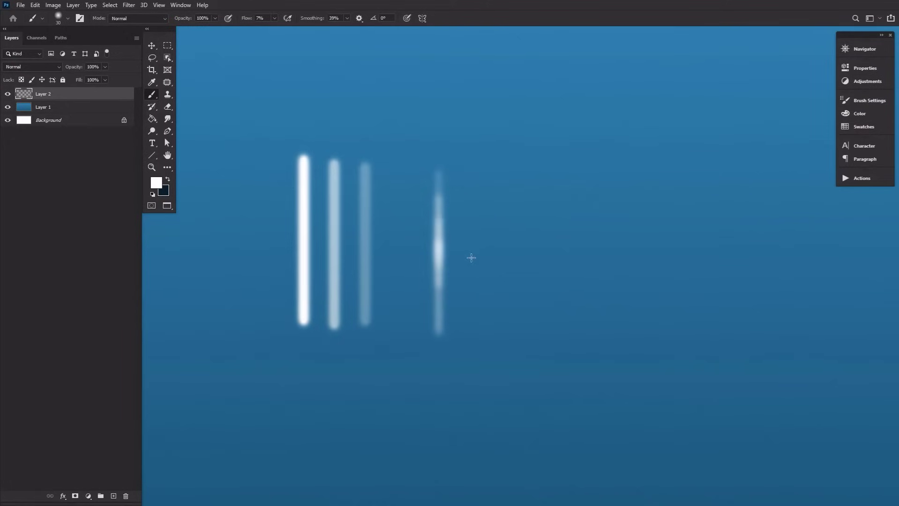
pyautogui.moveTo(511, 279)
pyautogui.mouseDown()
pyautogui.moveTo(558, 241)
pyautogui.moveTo(501, 217)
pyautogui.moveTo(500, 284)
pyautogui.moveTo(549, 237)
pyautogui.moveTo(514, 211)
pyautogui.moveTo(523, 288)
pyautogui.moveTo(549, 226)
pyautogui.moveTo(490, 245)
pyautogui.moveTo(555, 267)
pyautogui.moveTo(512, 224)
pyautogui.moveTo(518, 281)
pyautogui.moveTo(533, 216)
pyautogui.moveTo(514, 281)
pyautogui.moveTo(516, 217)
pyautogui.moveTo(537, 279)
pyautogui.moveTo(490, 231)
pyautogui.moveTo(548, 241)
pyautogui.moveTo(508, 268)
pyautogui.moveTo(516, 219)
pyautogui.moveTo(542, 237)
pyautogui.moveTo(508, 257)
pyautogui.moveTo(496, 242)
pyautogui.moveTo(521, 225)
pyautogui.moveTo(519, 240)
pyautogui.moveTo(502, 236)
pyautogui.moveTo(516, 193)
pyautogui.mouseUp()
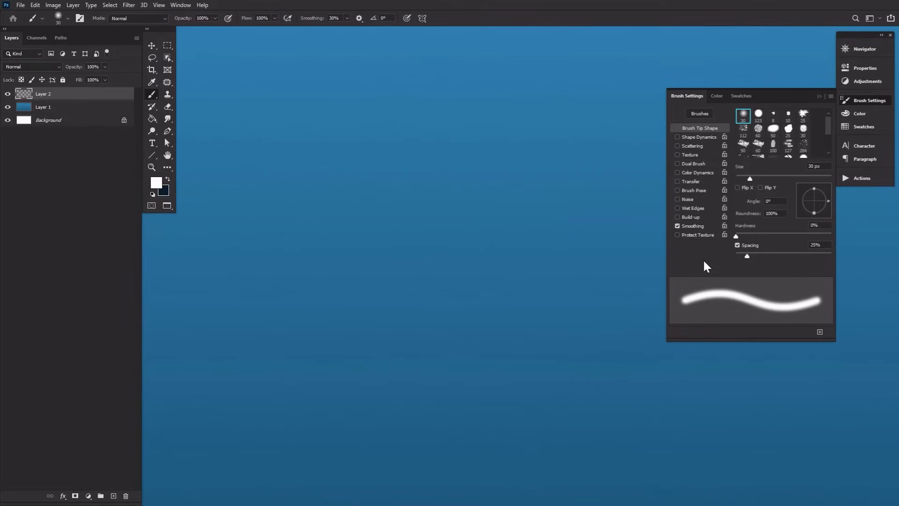
# Collapse and reopen Brush Settings, and compare its available options with the Hand tool and with the Brush tool active
pyautogui.click(848, 100)
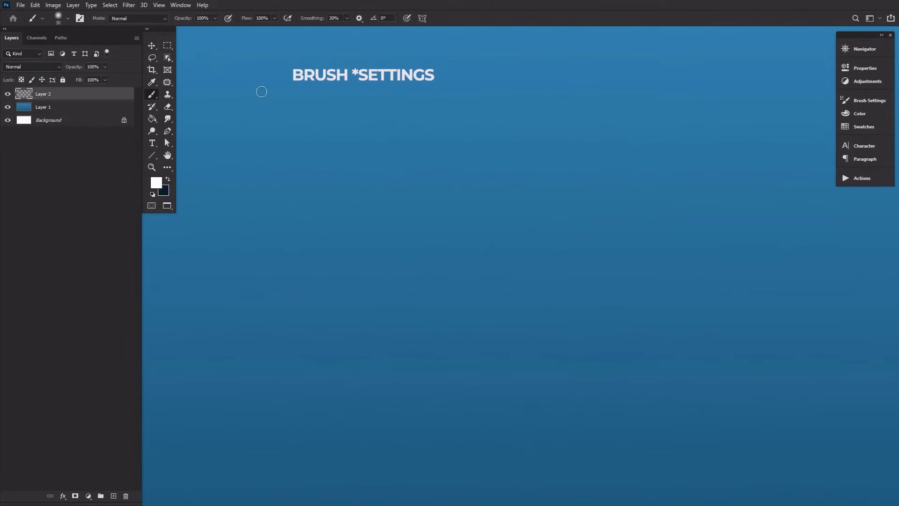
pyautogui.click(181, 7)
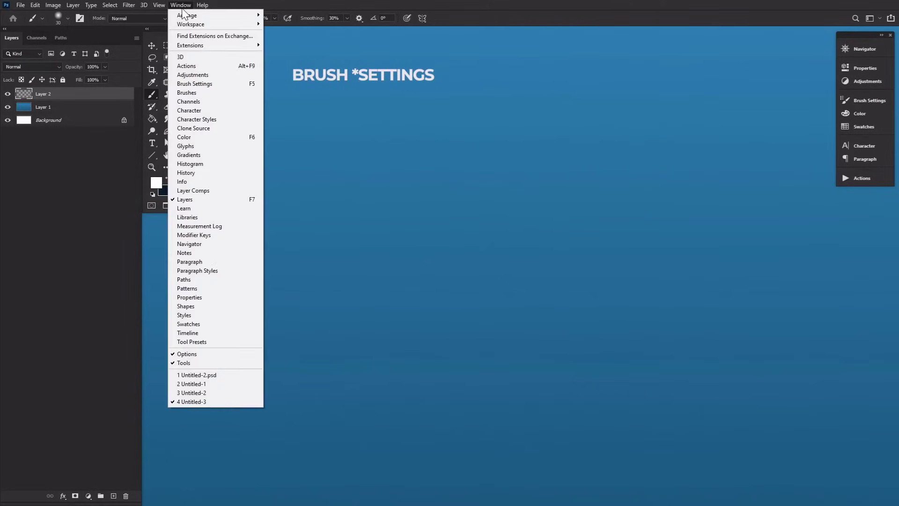
pyautogui.click(198, 83)
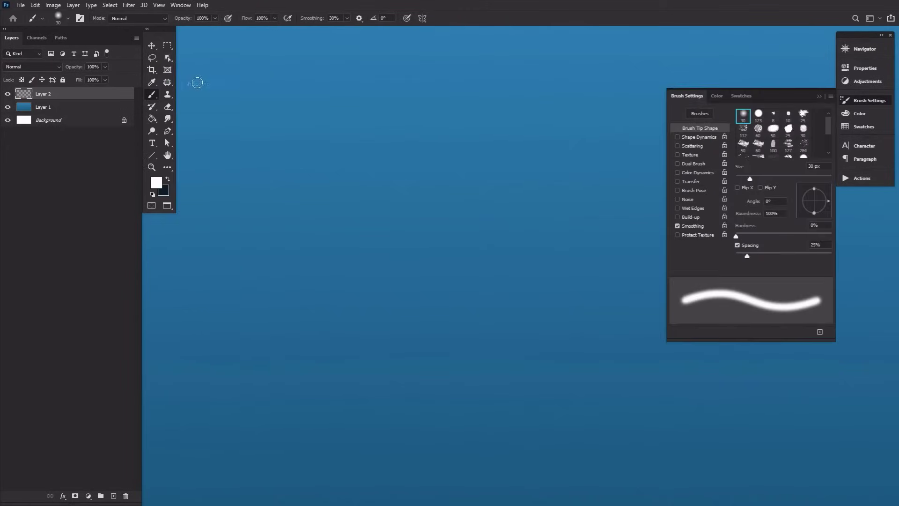
pyautogui.click(167, 156)
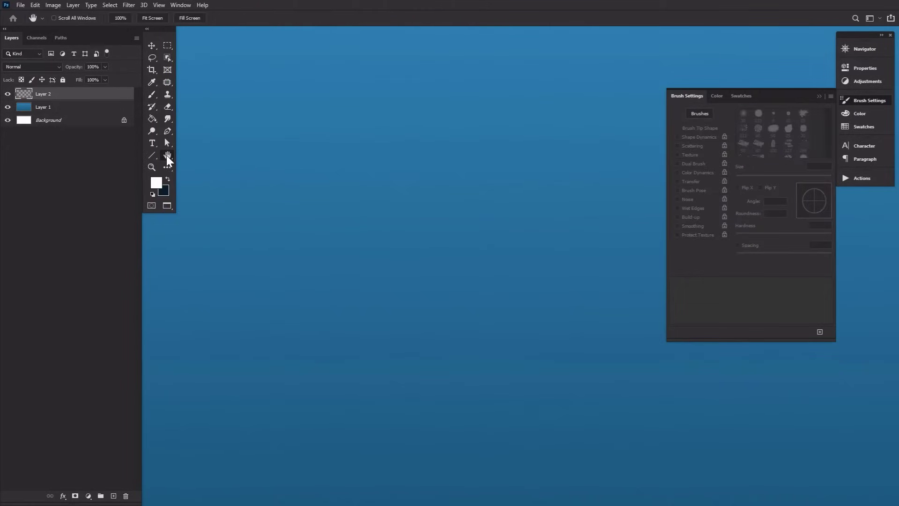
pyautogui.click(152, 95)
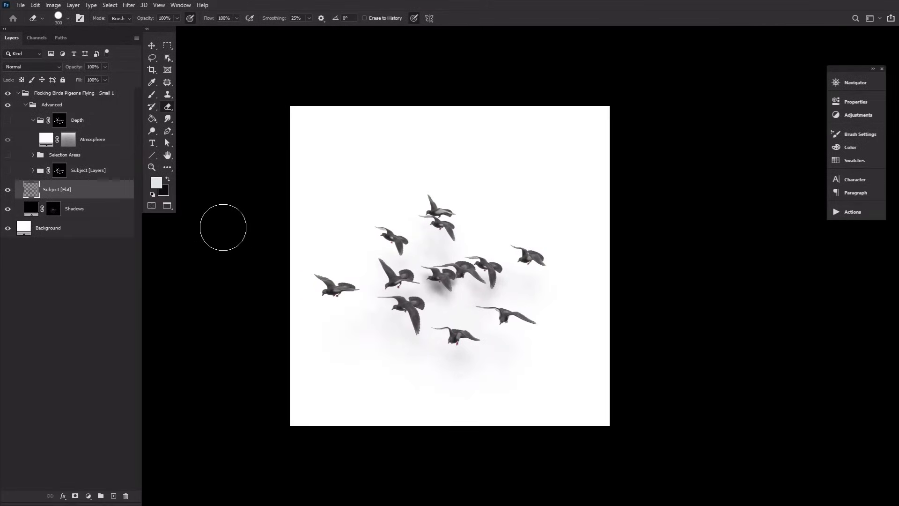
# Delete the Shadows layer and turn the birds on Subject [Flat] black with a Hue/Saturation lightness of -100
pyautogui.press('Delete')
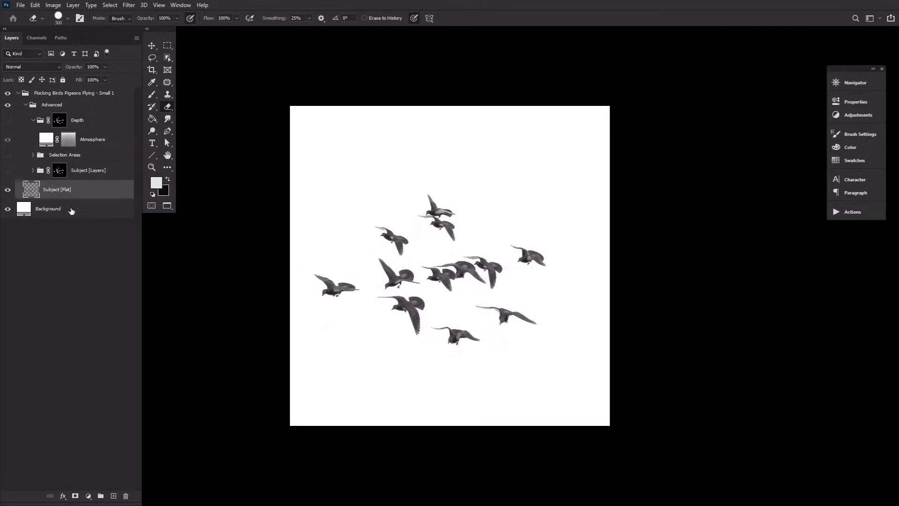
pyautogui.click(53, 4)
pyautogui.moveTo(61, 29)
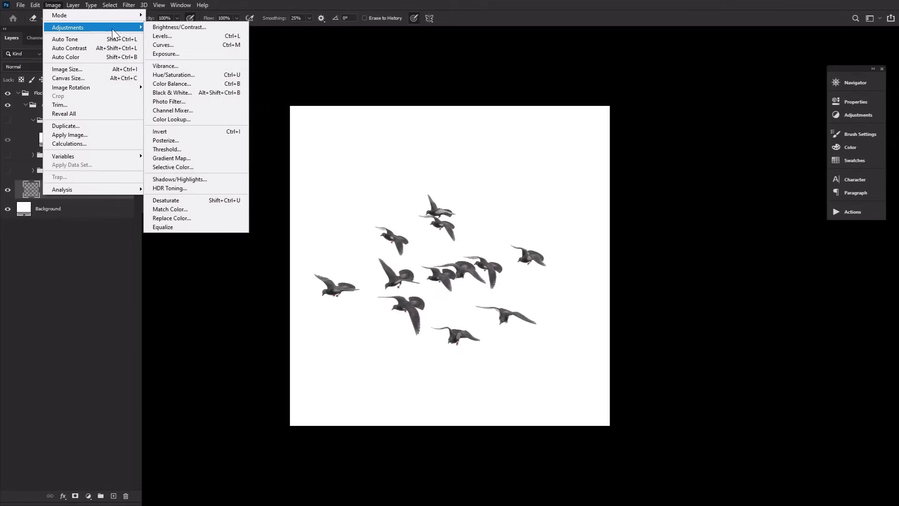
pyautogui.click(164, 72)
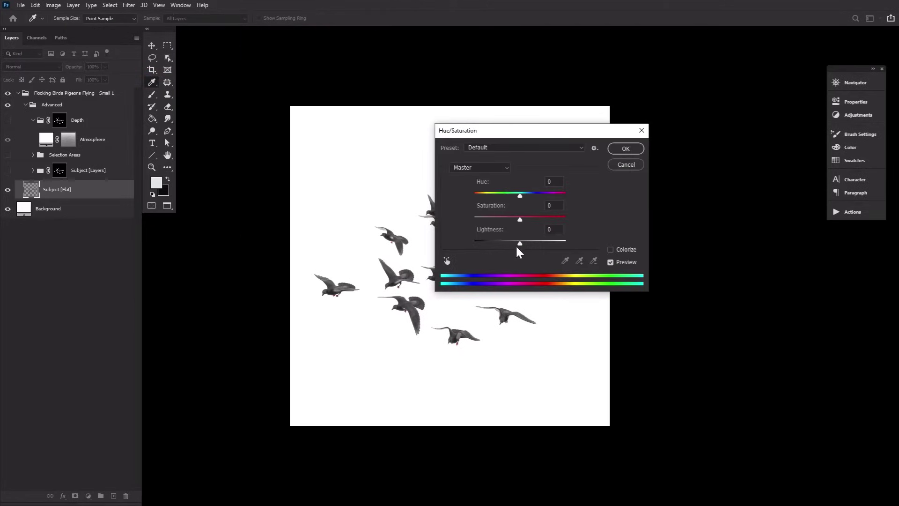
pyautogui.moveTo(516, 244); pyautogui.dragTo(457, 236)
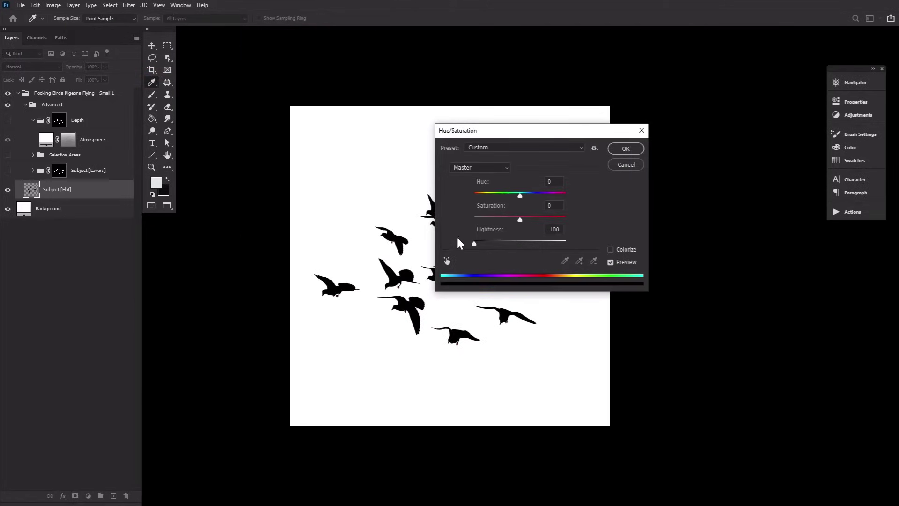
pyautogui.click(620, 149)
# Erase every bird on Subject [Flat] except the two silhouettes nearest the image's upper-left part of the flock
pyautogui.press('e')
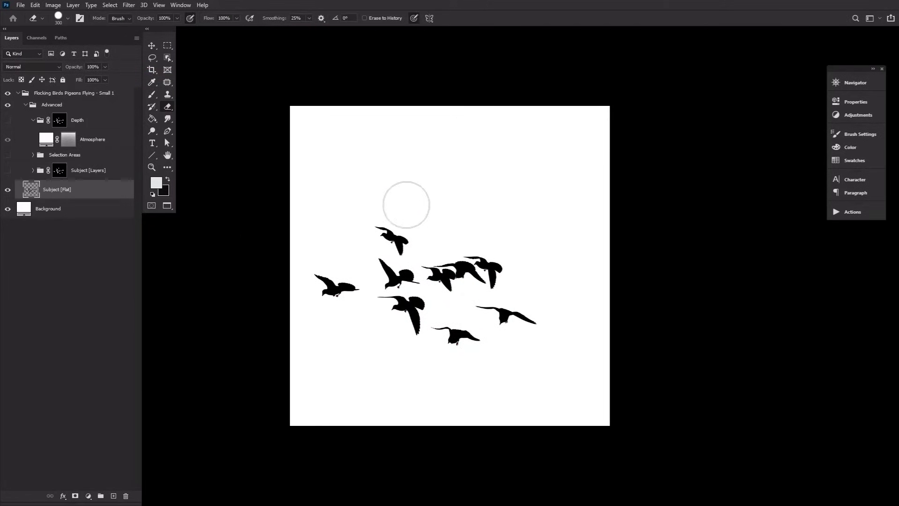
pyautogui.moveTo(406, 204)
pyautogui.mouseDown()
pyautogui.moveTo(506, 257)
pyautogui.moveTo(501, 310)
pyautogui.moveTo(430, 241)
pyautogui.moveTo(396, 227)
pyautogui.mouseUp()
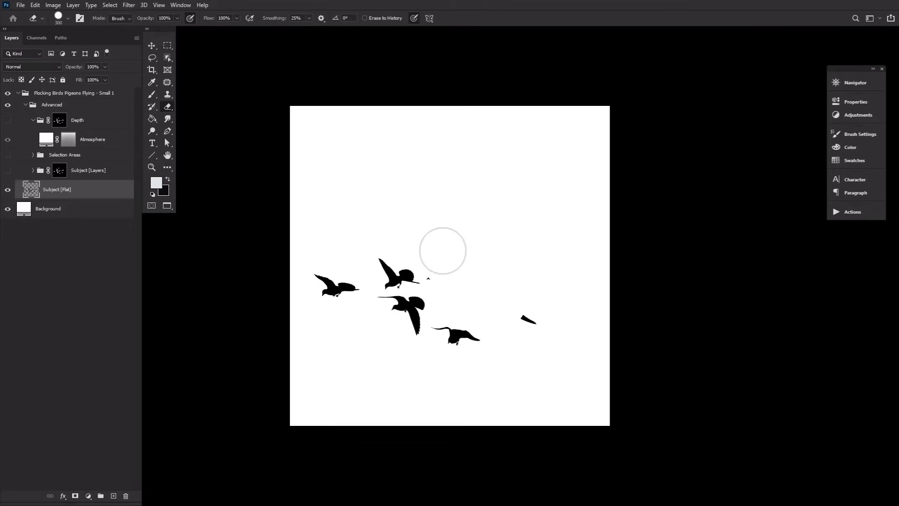
pyautogui.moveTo(443, 250)
pyautogui.mouseDown()
pyautogui.moveTo(450, 312)
pyautogui.moveTo(432, 324)
pyautogui.moveTo(415, 313)
pyautogui.moveTo(371, 314)
pyautogui.moveTo(450, 334)
pyautogui.moveTo(601, 335)
pyautogui.mouseUp()
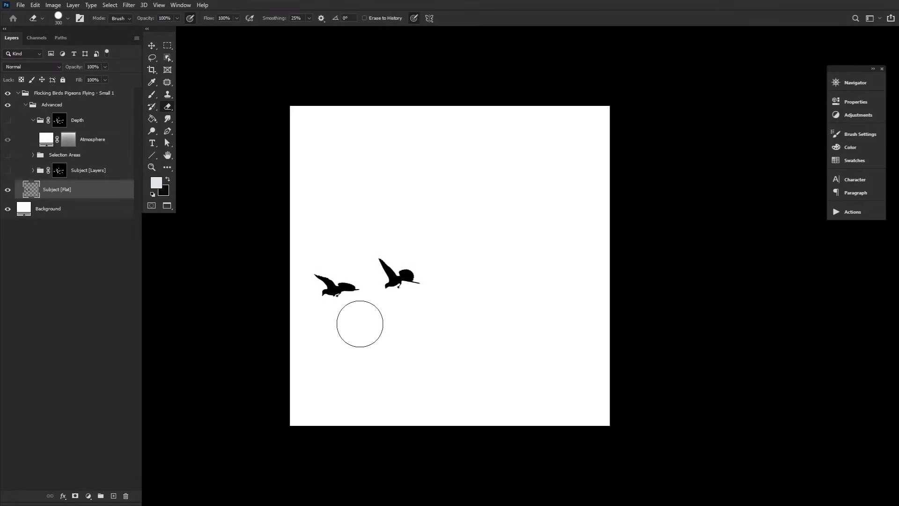
# Load the Subject [Flat] layer's outline as a selection and crop the document to the two remaining birds
pyautogui.keyDown('ctrl'); pyautogui.click(31, 189); pyautogui.keyUp('ctrl')
pyautogui.click(155, 71)
pyautogui.press('Return')
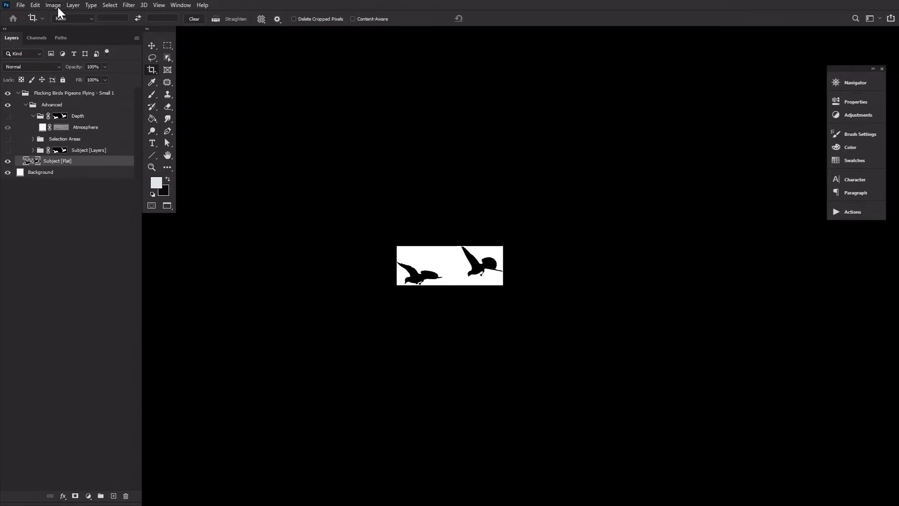
# Define the cropped pair of birds as a brush preset, keeping the suggested name
pyautogui.click(36, 3)
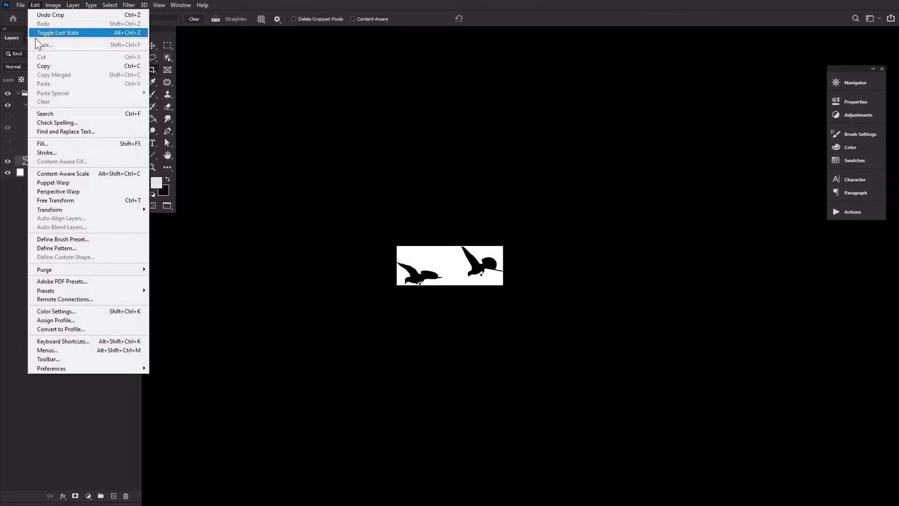
pyautogui.click(75, 237)
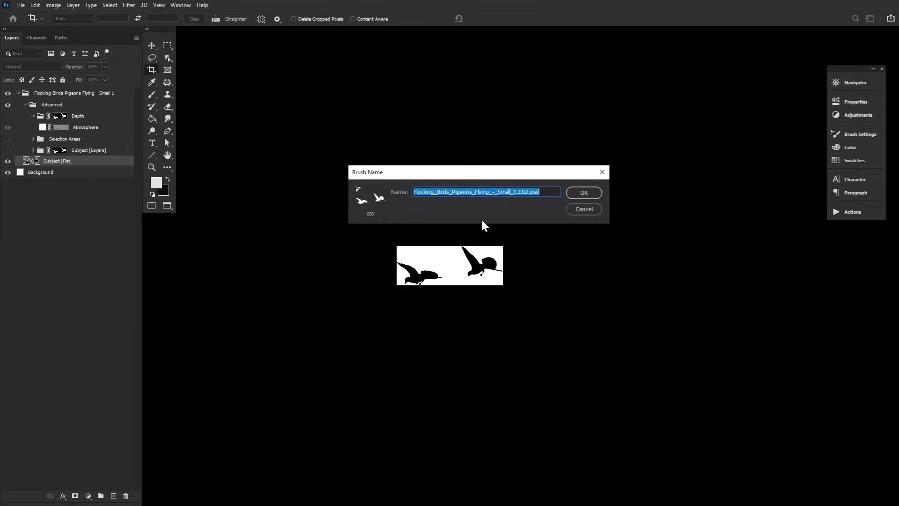
pyautogui.click(590, 197)
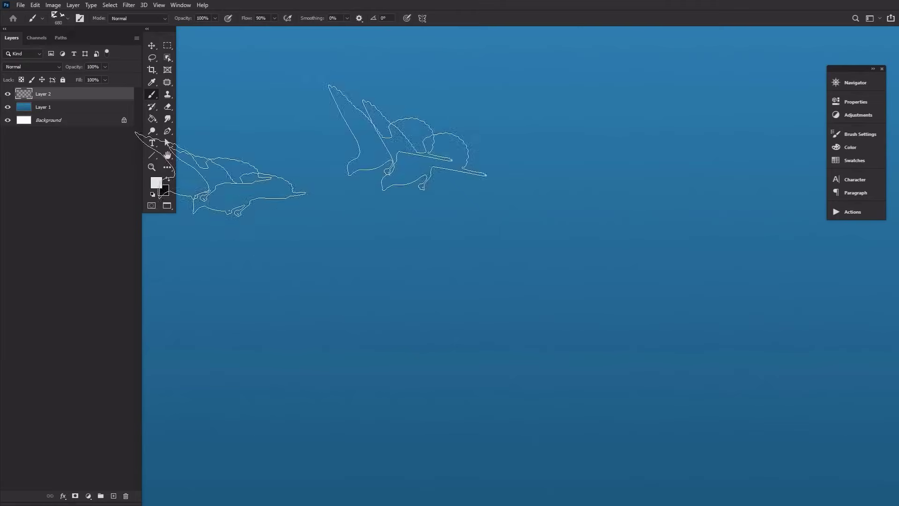
# In the blue document, stamp the new bird brush twice on Layer 2 and paint a horizontal stroke below the stamps
pyautogui.click(62, 15)
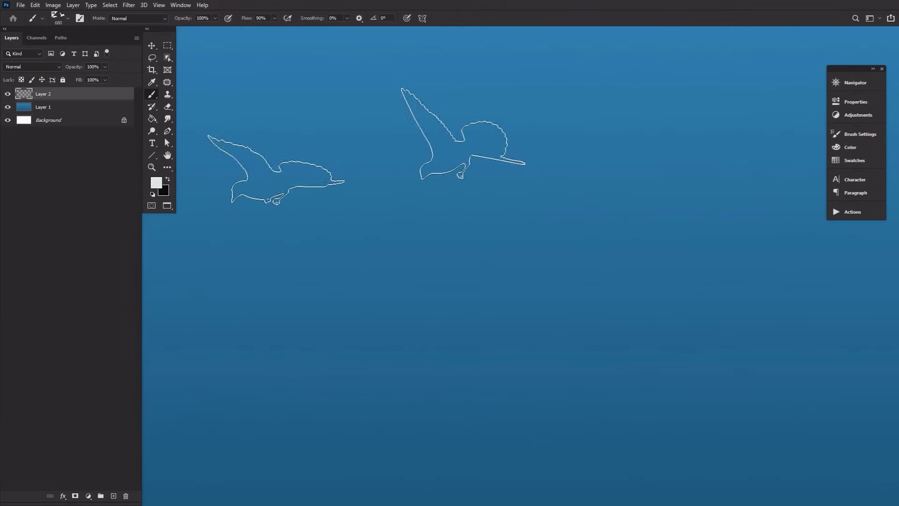
pyautogui.click(375, 145)
pyautogui.click(521, 200)
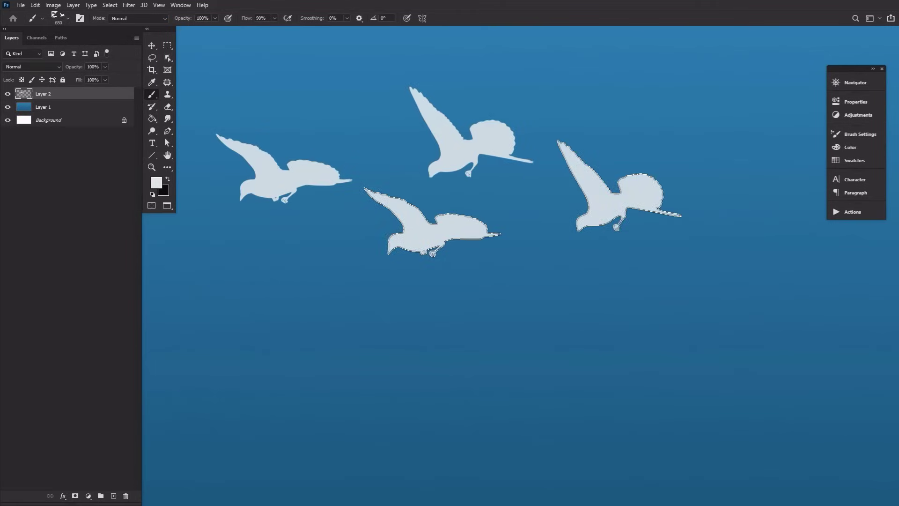
pyautogui.moveTo(369, 357); pyautogui.dragTo(690, 377)
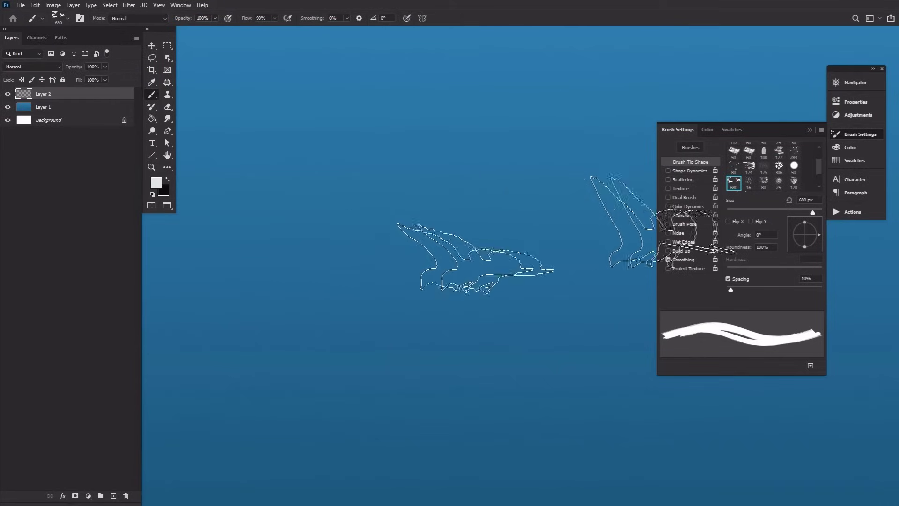
# Set the bird brush size to 150 px
pyautogui.moveTo(784, 214); pyautogui.dragTo(771, 214)
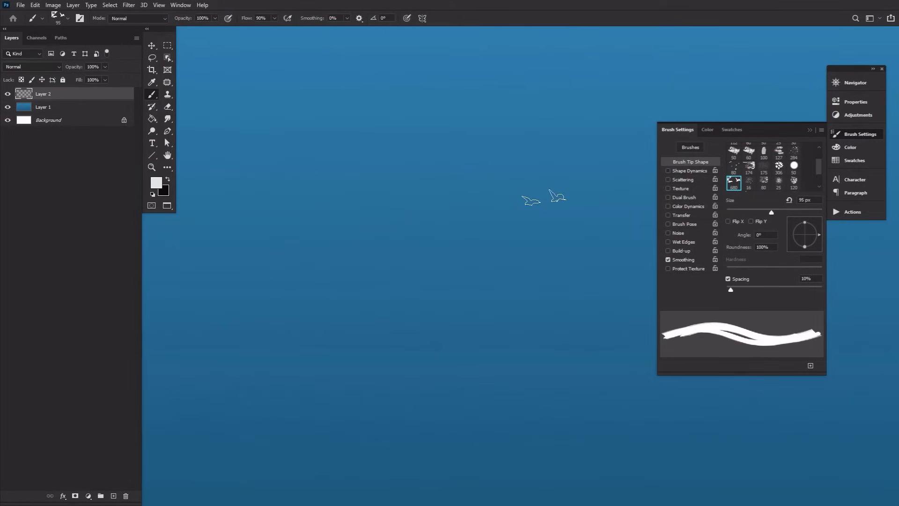
pyautogui.press(']')
pyautogui.press(']')
pyautogui.press(']')
# Stamp test birds with Flip X and with Flip Y added, undo the stamps, and turn both flips off
pyautogui.click(728, 222)
pyautogui.click(583, 215)
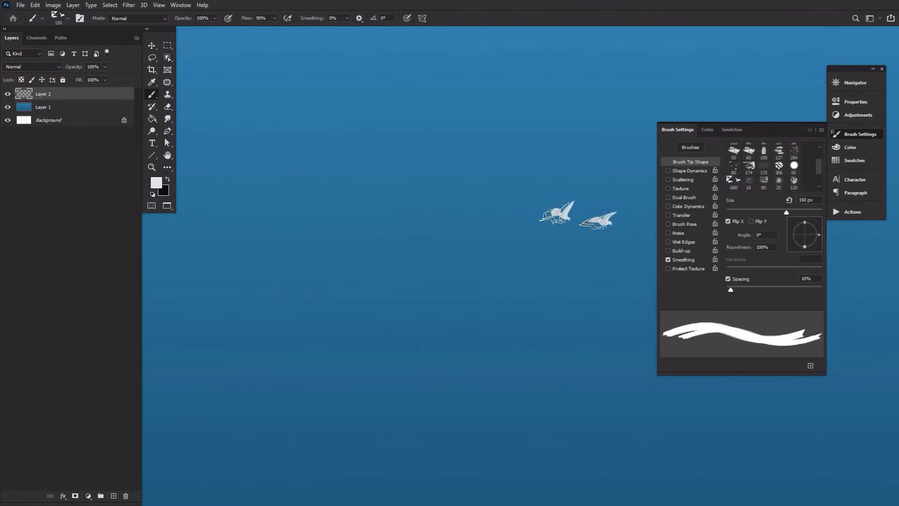
pyautogui.click(751, 221)
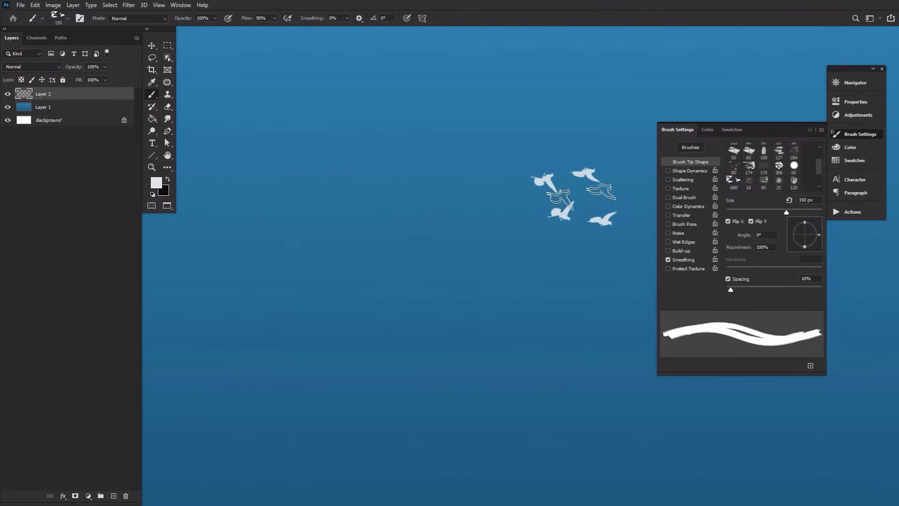
pyautogui.hotkey('ctrl', 'z')
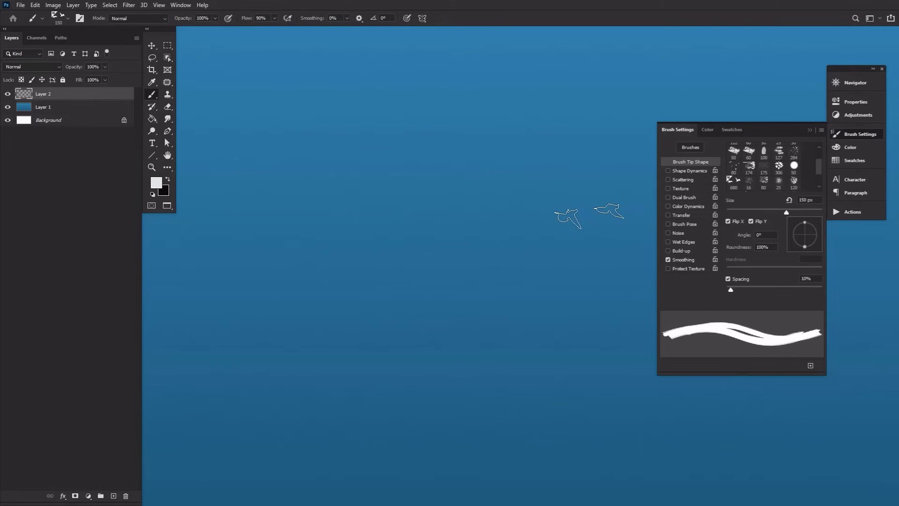
pyautogui.click(751, 221)
pyautogui.click(729, 221)
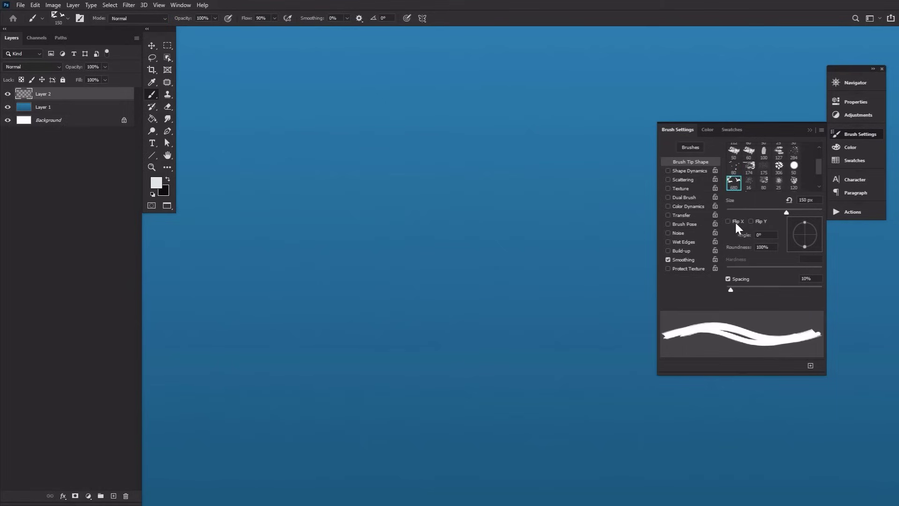
# Rotate the brush tip to about -105°, reshape it, and stamp test birds on Layer 2, undoing each test
pyautogui.moveTo(808, 241)
pyautogui.mouseDown()
pyautogui.moveTo(819, 235)
pyautogui.moveTo(800, 251)
pyautogui.mouseUp()
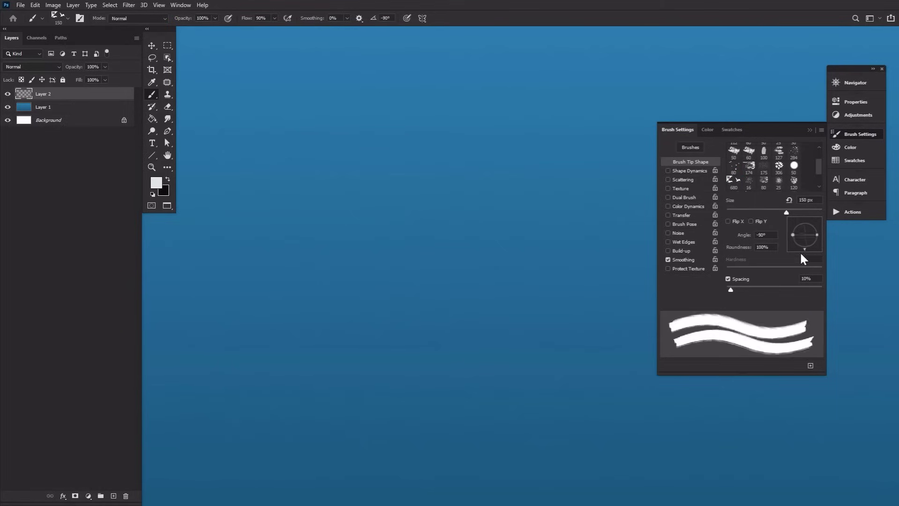
pyautogui.click(602, 248)
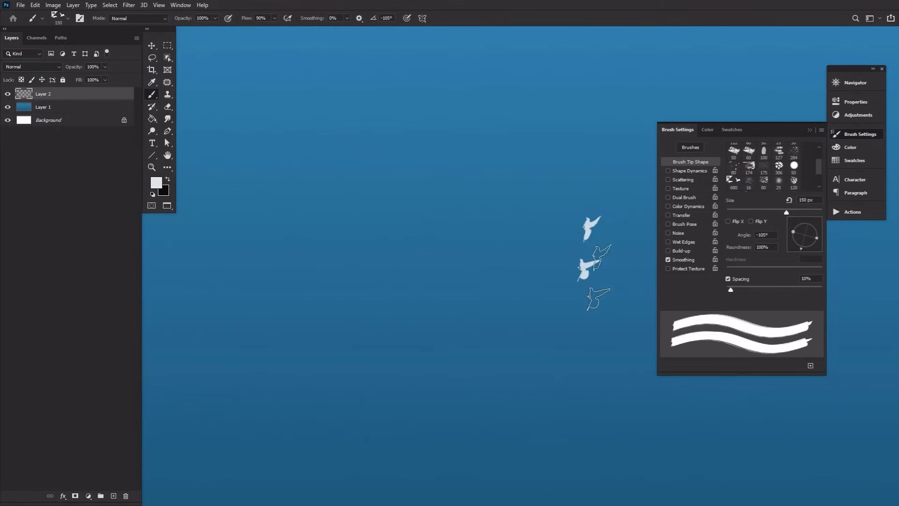
pyautogui.hotkey('ctrl', 'z')
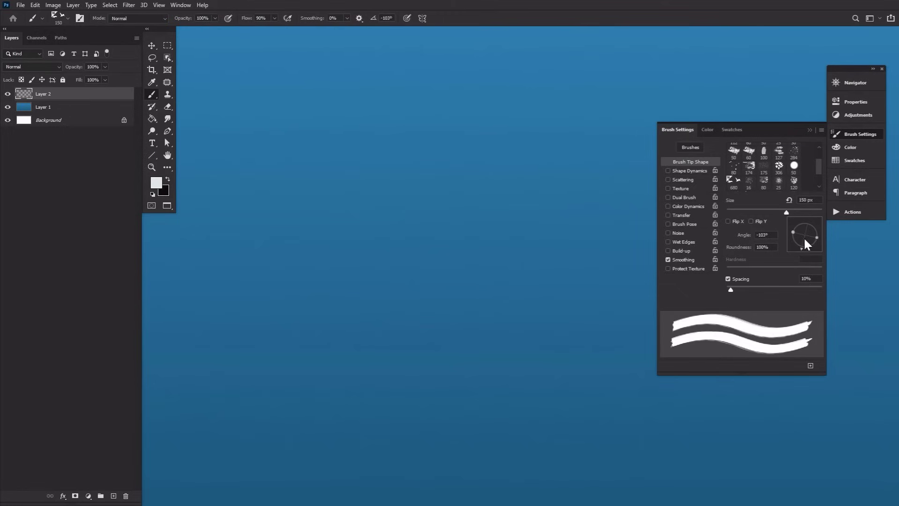
pyautogui.moveTo(817, 237)
pyautogui.mouseDown()
pyautogui.moveTo(803, 234)
pyautogui.moveTo(825, 237)
pyautogui.mouseUp()
pyautogui.click(580, 237)
pyautogui.hotkey('ctrl', 'z')
# Set the brush angle to -22°, widen the spacing beyond 155%, and paint and undo a test stroke
pyautogui.moveTo(732, 289); pyautogui.dragTo(788, 287)
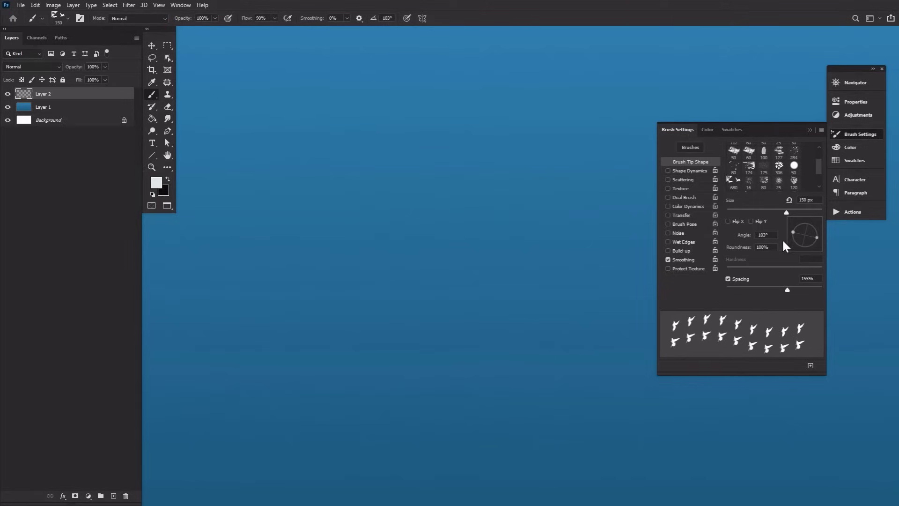
pyautogui.moveTo(803, 245)
pyautogui.mouseDown()
pyautogui.moveTo(815, 245)
pyautogui.moveTo(818, 226)
pyautogui.moveTo(802, 212)
pyautogui.moveTo(830, 247)
pyautogui.mouseUp()
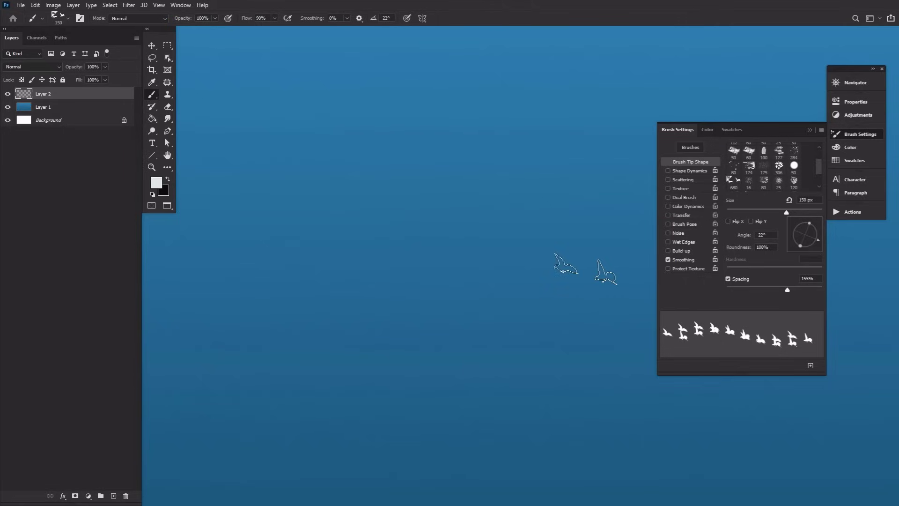
pyautogui.moveTo(788, 289); pyautogui.dragTo(800, 289)
pyautogui.moveTo(578, 276)
pyautogui.mouseDown()
pyautogui.moveTo(300, 216)
pyautogui.moveTo(274, 220)
pyautogui.mouseUp()
pyautogui.hotkey('ctrl', 'z')
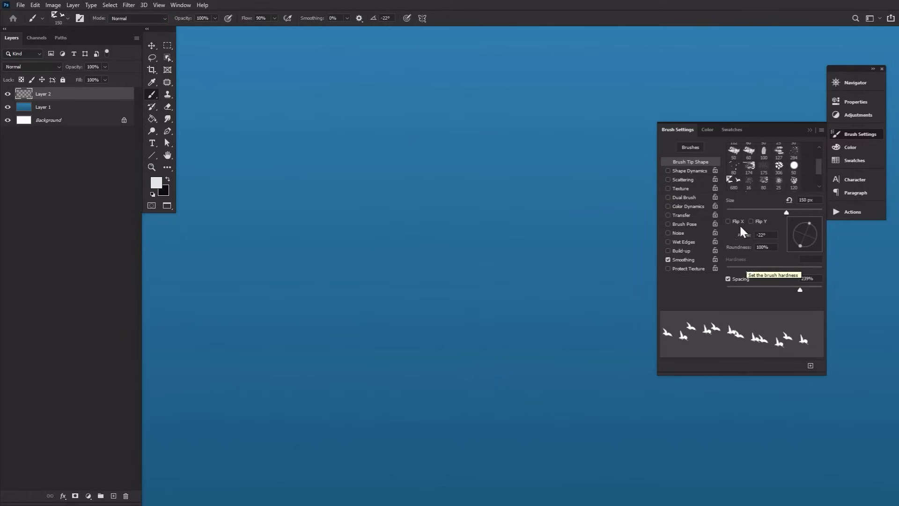
# Enable Shape Dynamics with 32% size jitter, 11% angle jitter and 24% roundness jitter, keeping the size control Off
pyautogui.click(681, 171)
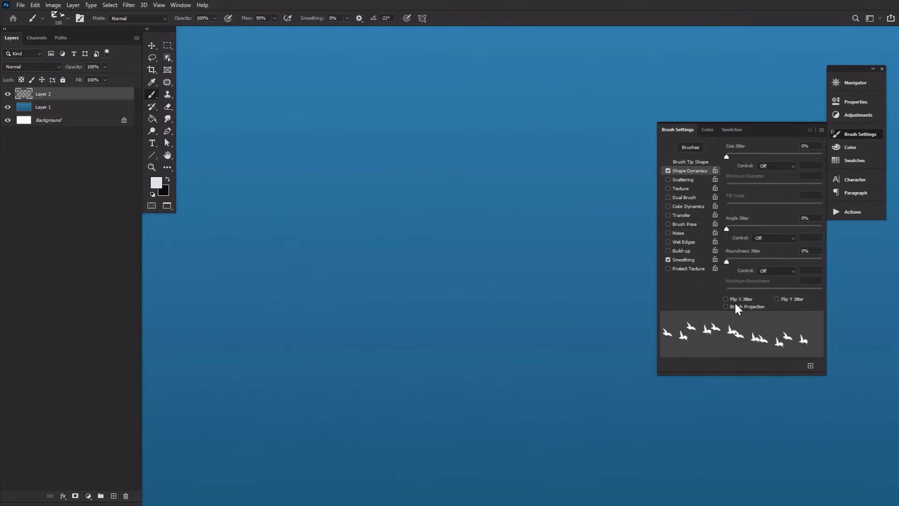
pyautogui.moveTo(727, 157)
pyautogui.mouseDown()
pyautogui.moveTo(768, 157)
pyautogui.moveTo(755, 170)
pyautogui.mouseUp()
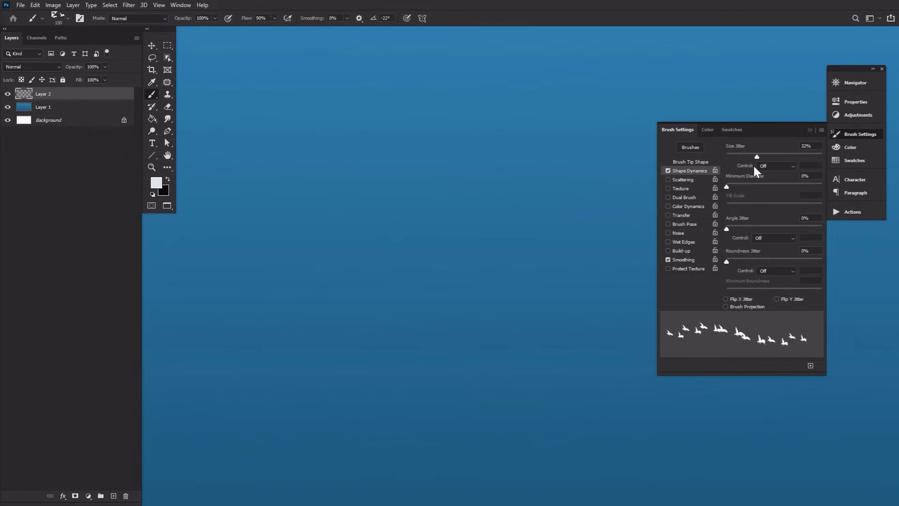
pyautogui.moveTo(727, 227); pyautogui.dragTo(737, 230)
pyautogui.moveTo(730, 261); pyautogui.dragTo(750, 261)
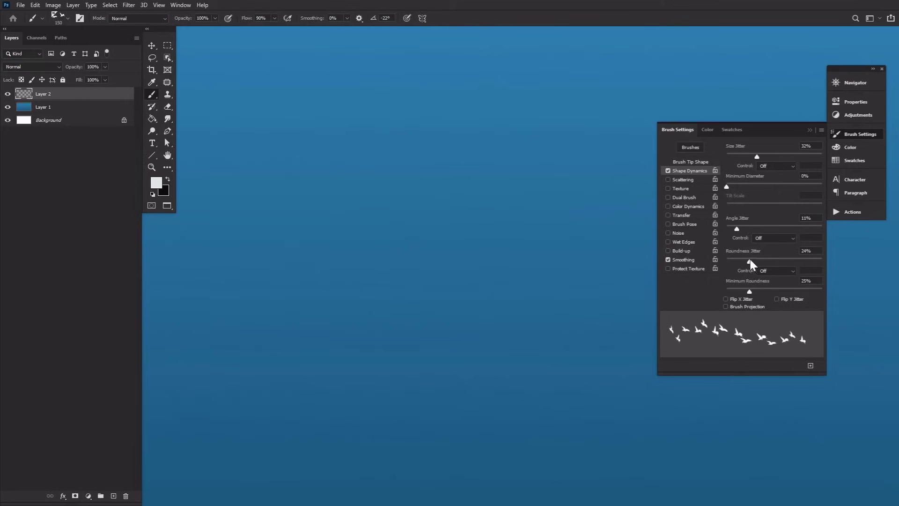
pyautogui.click(768, 166)
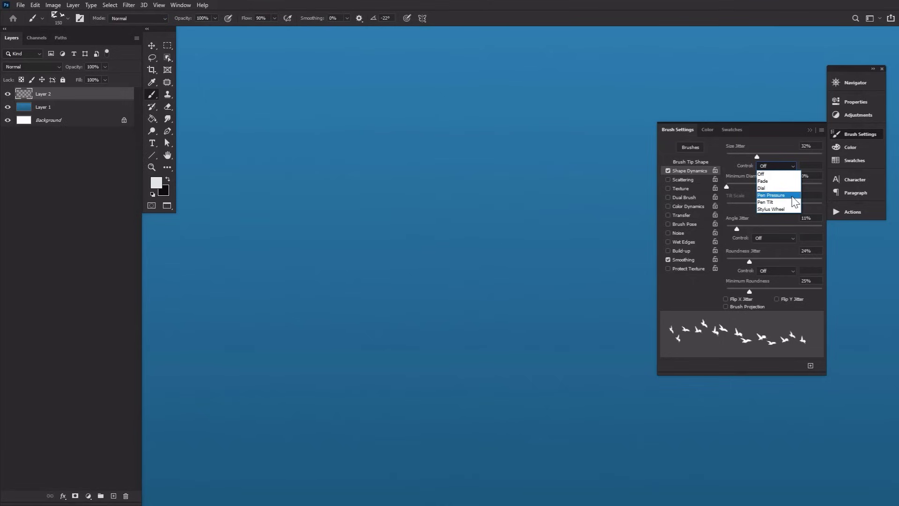
pyautogui.click(789, 174)
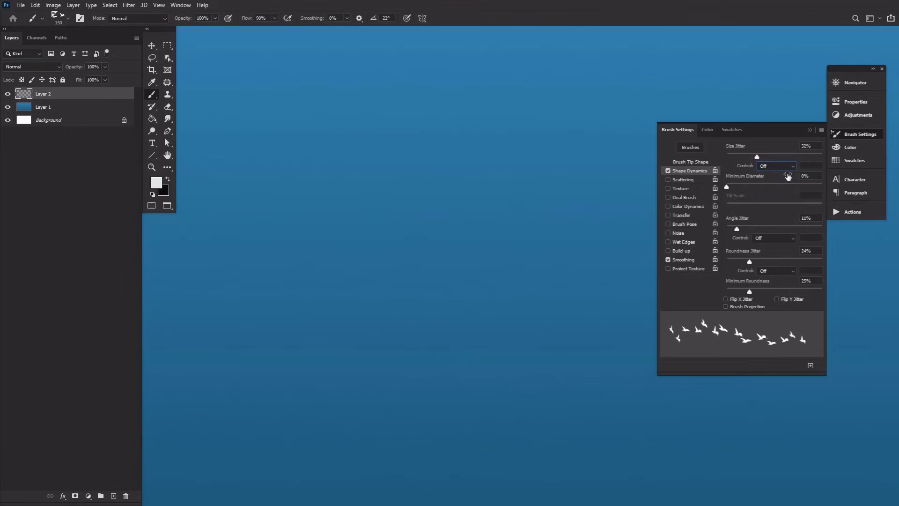
# Enable Scattering for the bird brush with a scatter of 137% on both axes
pyautogui.click(682, 180)
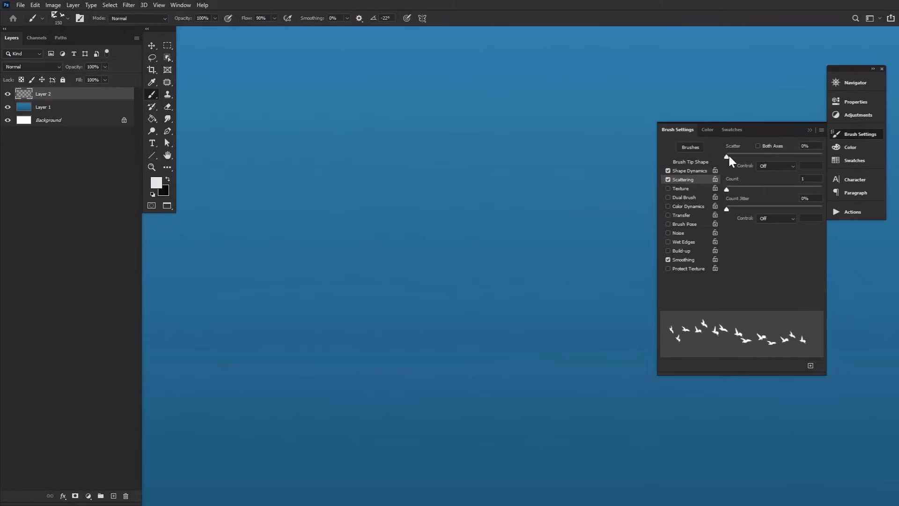
pyautogui.moveTo(729, 156)
pyautogui.mouseDown()
pyautogui.moveTo(759, 160)
pyautogui.moveTo(735, 159)
pyautogui.moveTo(740, 164)
pyautogui.mouseUp()
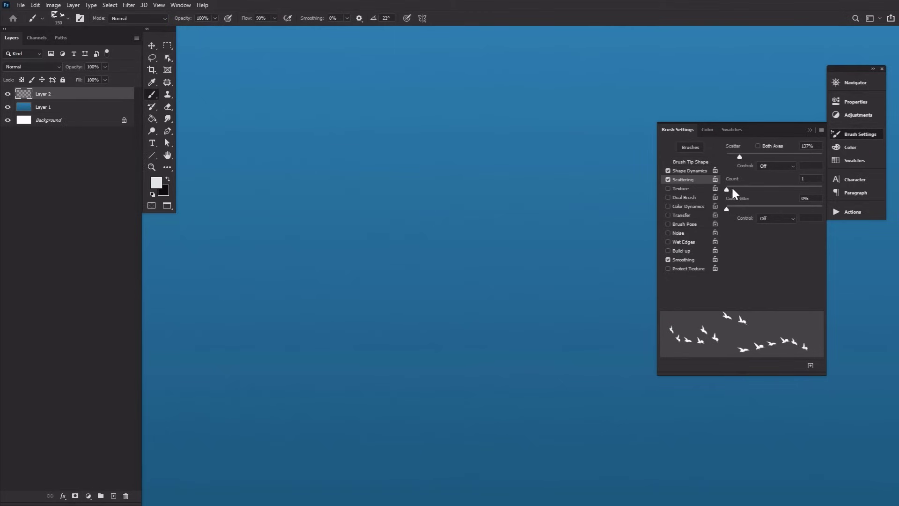
pyautogui.click(771, 148)
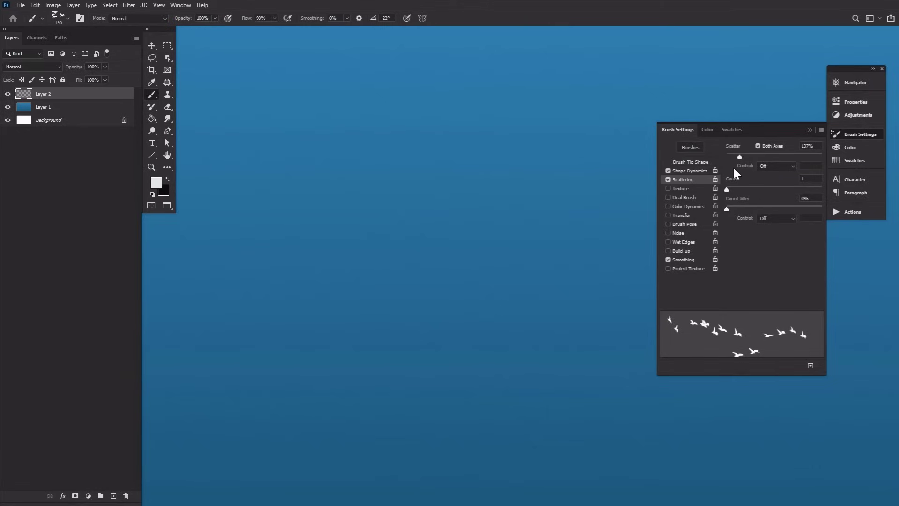
# Test a scatter count of 16 with painted strokes of birds, undo them, and set the count to 3
pyautogui.moveTo(728, 189); pyautogui.dragTo(832, 190)
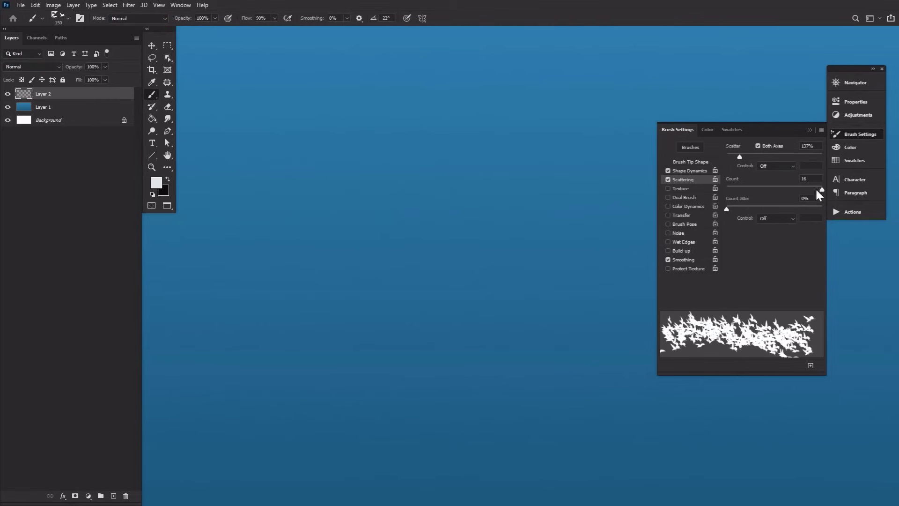
pyautogui.moveTo(613, 206); pyautogui.dragTo(338, 215)
pyautogui.moveTo(290, 236); pyautogui.dragTo(201, 330)
pyautogui.hotkey('ctrl', 'z')
pyautogui.click(741, 187)
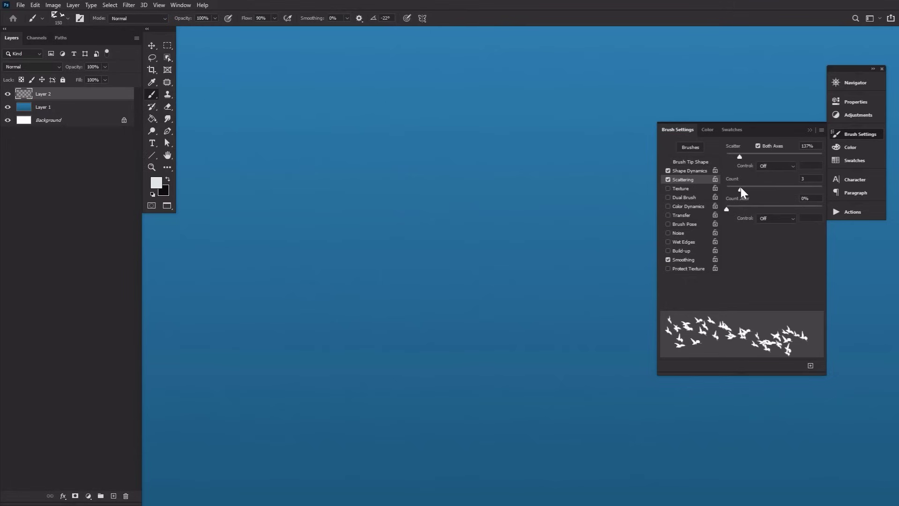
# Set the scatter count to 2 and the count jitter to 78%, painting and undoing a test stroke of birds after each change
pyautogui.moveTo(741, 188); pyautogui.dragTo(733, 188)
pyautogui.moveTo(576, 228); pyautogui.dragTo(206, 324)
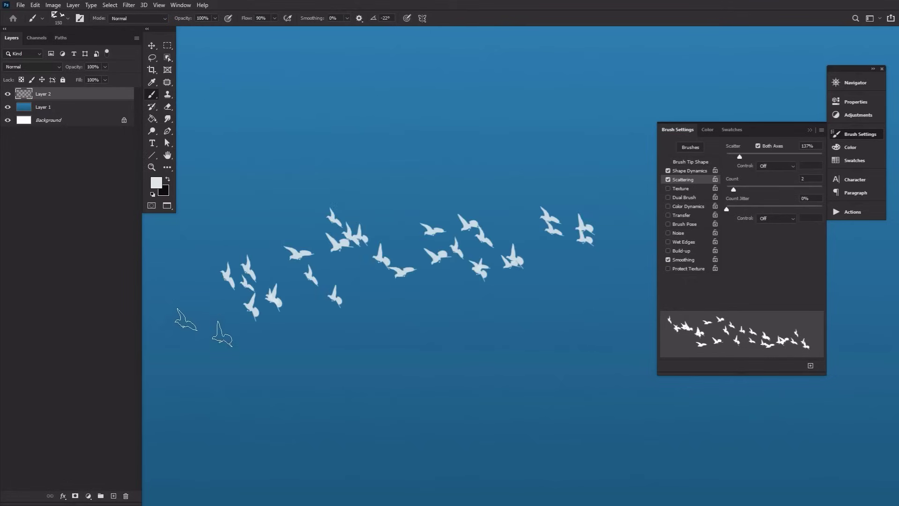
pyautogui.hotkey('ctrl', 'z')
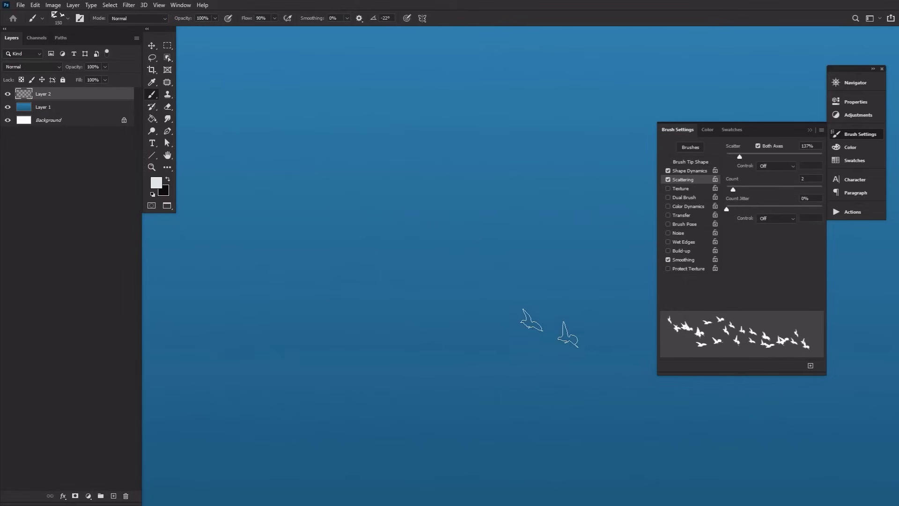
pyautogui.moveTo(730, 208); pyautogui.dragTo(815, 209)
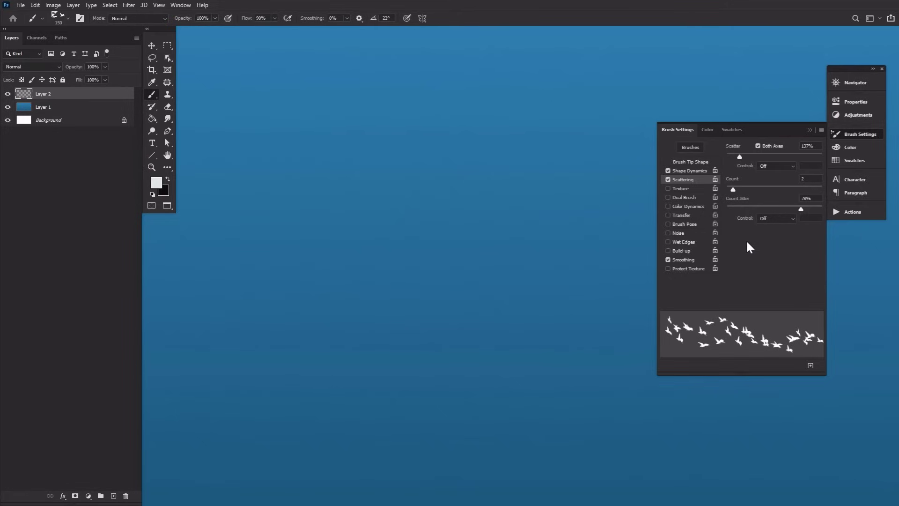
pyautogui.moveTo(588, 200); pyautogui.dragTo(243, 288)
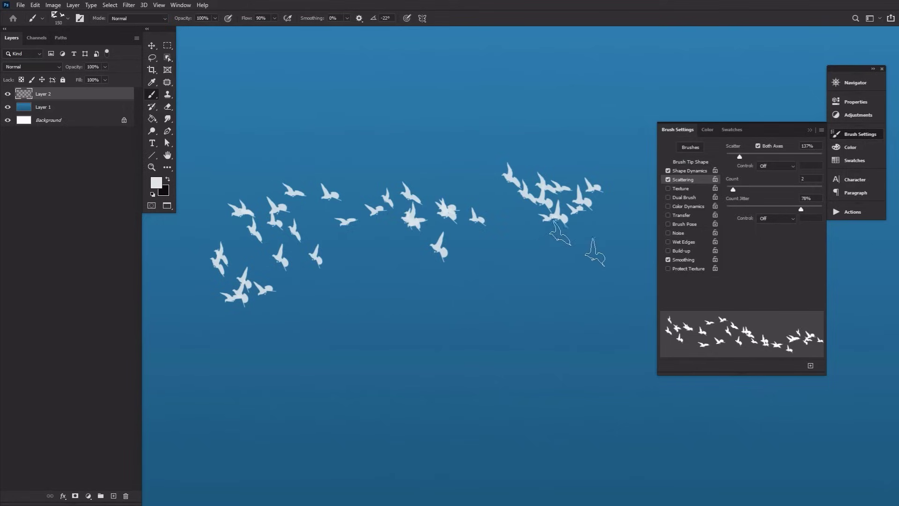
pyautogui.hotkey('ctrl', 'z')
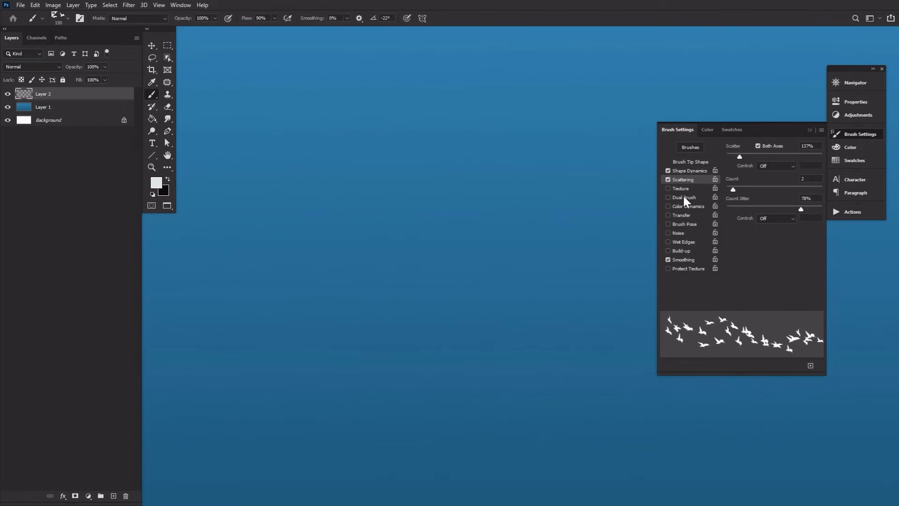
# Enable Color Dynamics and paint a stroke of birds across the canvas, then test a 77% hue jitter with a stroke and undo it
pyautogui.click(695, 206)
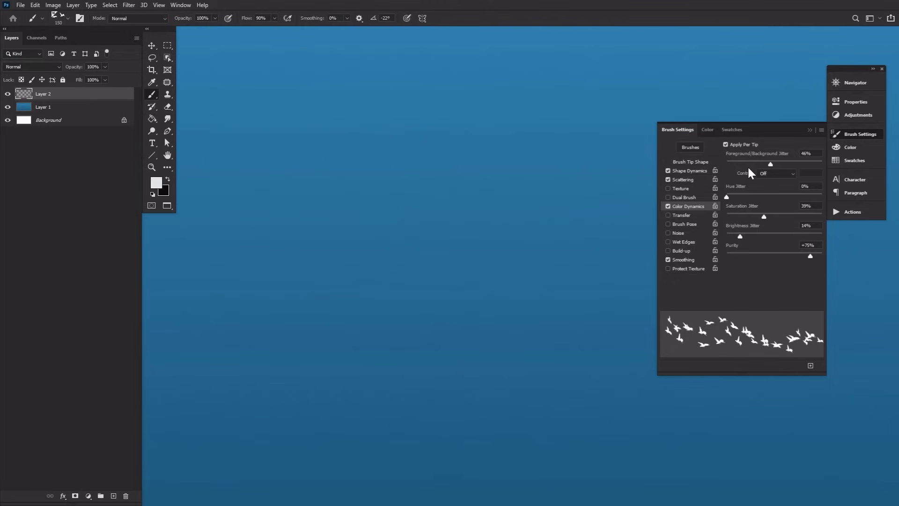
pyautogui.moveTo(576, 182)
pyautogui.mouseDown()
pyautogui.moveTo(422, 207)
pyautogui.moveTo(211, 295)
pyautogui.mouseUp()
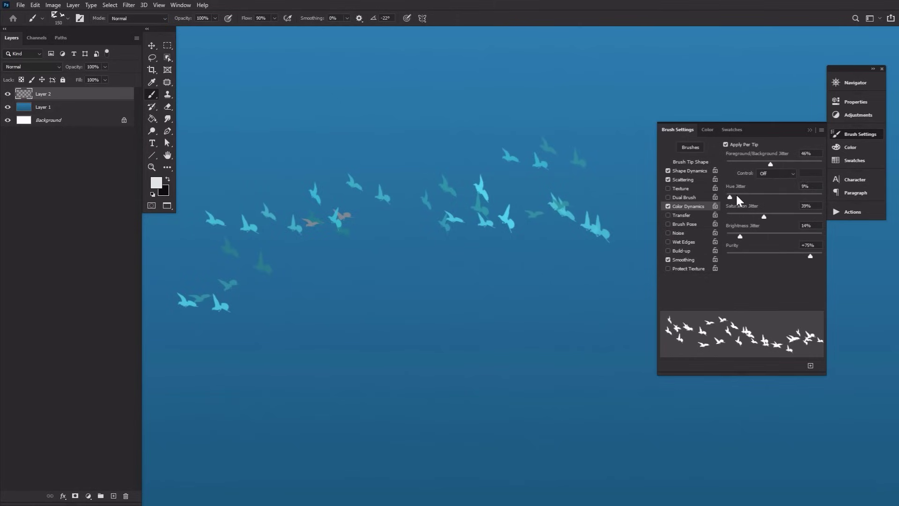
pyautogui.moveTo(797, 197); pyautogui.dragTo(802, 197)
pyautogui.moveTo(581, 234); pyautogui.dragTo(300, 407)
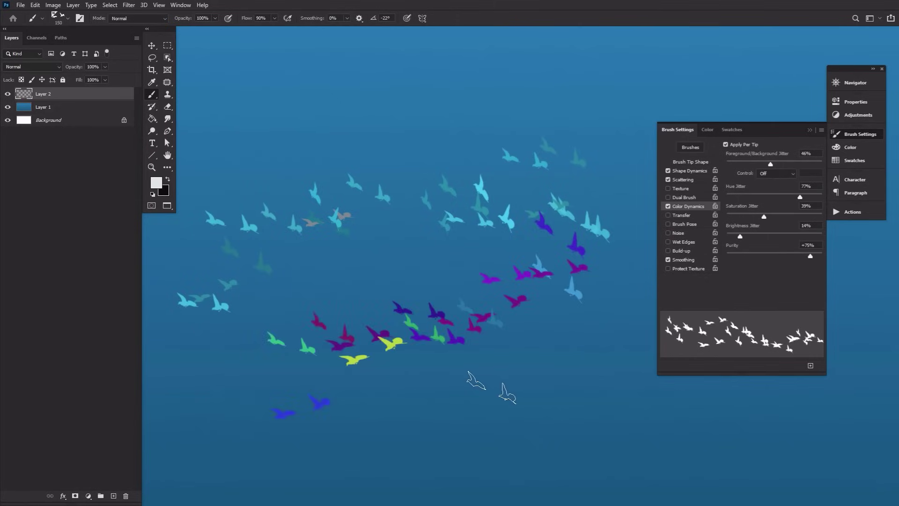
pyautogui.hotkey('ctrl', 'z')
# Try hue jitter at 0% and saturation jitter at 0%, painting and undoing test strokes of birds below the first flock
pyautogui.moveTo(800, 197); pyautogui.dragTo(727, 197)
pyautogui.moveTo(609, 269); pyautogui.dragTo(304, 363)
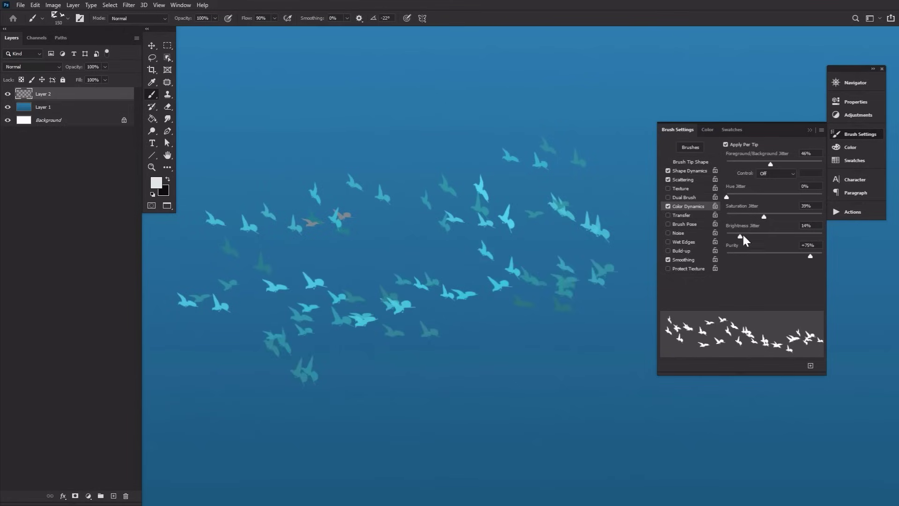
pyautogui.hotkey('ctrl', 'z')
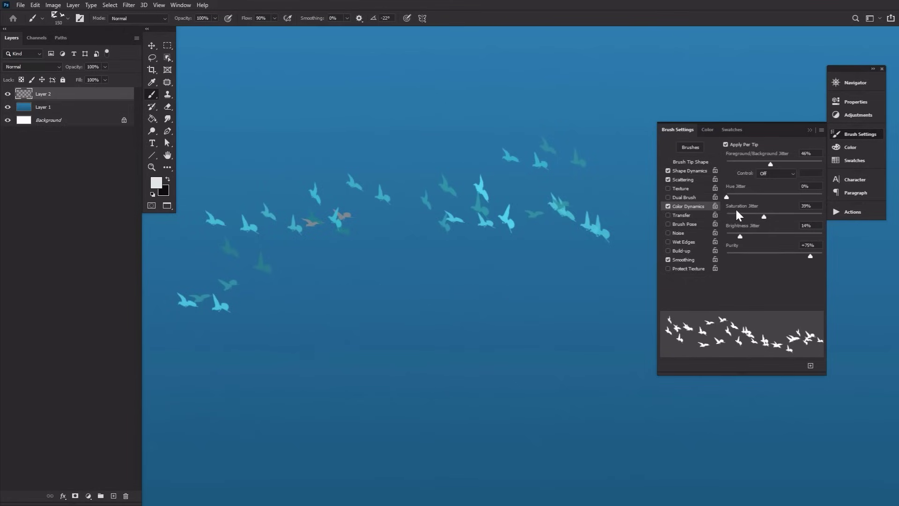
pyautogui.moveTo(534, 286)
pyautogui.mouseDown()
pyautogui.moveTo(417, 293)
pyautogui.moveTo(372, 356)
pyautogui.moveTo(574, 368)
pyautogui.mouseUp()
pyautogui.hotkey('ctrl', 'z')
pyautogui.moveTo(618, 243)
pyautogui.mouseDown()
pyautogui.moveTo(562, 270)
pyautogui.moveTo(402, 278)
pyautogui.moveTo(317, 352)
pyautogui.moveTo(490, 318)
pyautogui.moveTo(581, 363)
pyautogui.mouseUp()
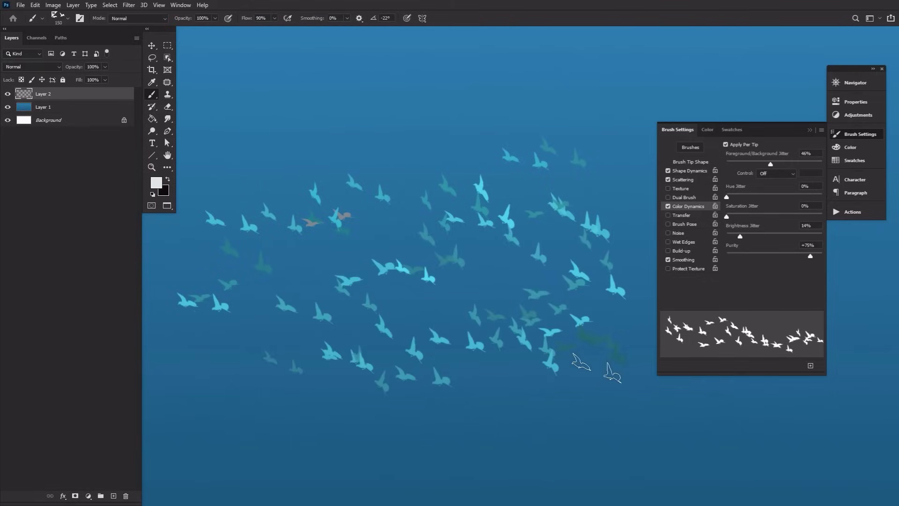
pyautogui.hotkey('ctrl', 'z')
# Set the hue jitter to 25%, saturation jitter to 56% and brightness jitter to 87%, testing with bird strokes that are undone
pyautogui.click(749, 193)
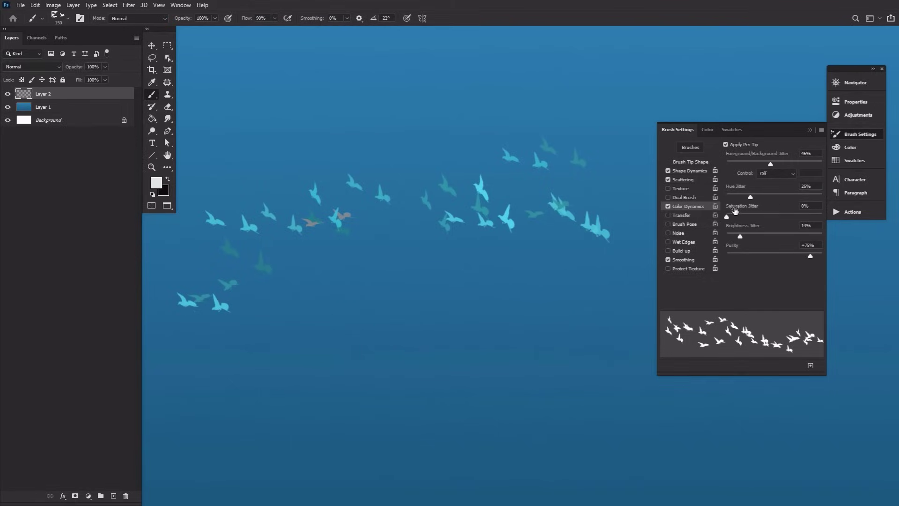
pyautogui.moveTo(614, 267)
pyautogui.mouseDown()
pyautogui.moveTo(389, 270)
pyautogui.moveTo(380, 332)
pyautogui.moveTo(595, 349)
pyautogui.mouseUp()
pyautogui.hotkey('ctrl', 'z')
pyautogui.moveTo(616, 261)
pyautogui.mouseDown()
pyautogui.moveTo(442, 276)
pyautogui.moveTo(441, 319)
pyautogui.moveTo(609, 344)
pyautogui.mouseUp()
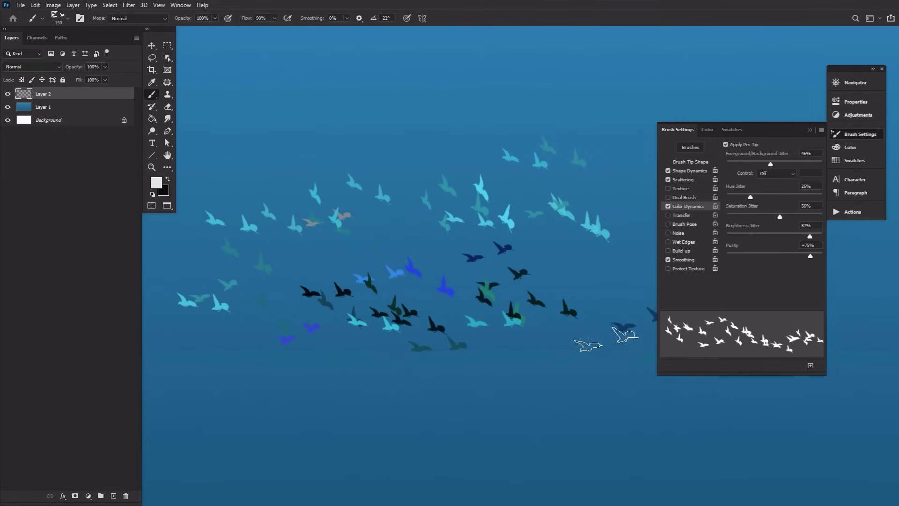
pyautogui.hotkey('ctrl', 'z')
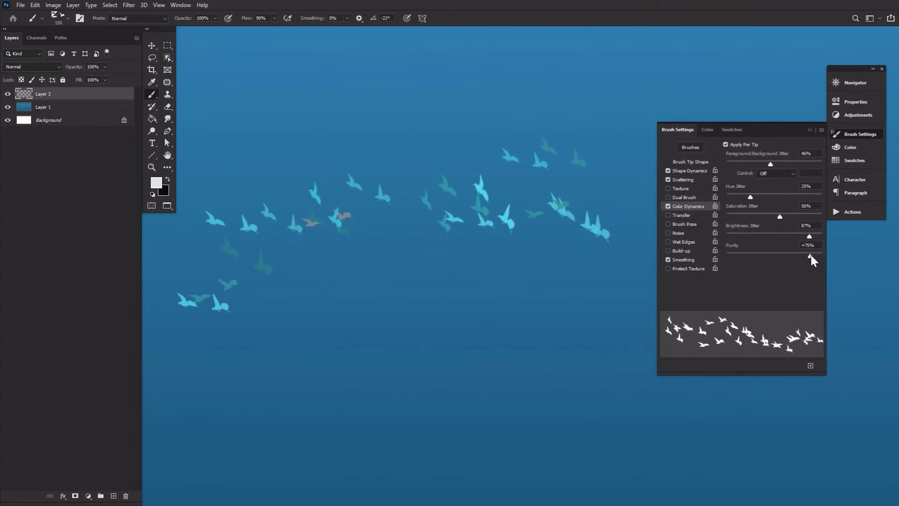
# Raise the Color Dynamics purity to its maximum and paint test strokes of birds below the first flock
pyautogui.moveTo(811, 256); pyautogui.dragTo(822, 257)
pyautogui.moveTo(604, 286)
pyautogui.mouseDown()
pyautogui.moveTo(220, 342)
pyautogui.moveTo(526, 331)
pyautogui.moveTo(613, 365)
pyautogui.mouseUp()
pyautogui.hotkey('ctrl', 'z')
pyautogui.moveTo(619, 281)
pyautogui.mouseDown()
pyautogui.moveTo(349, 296)
pyautogui.moveTo(291, 353)
pyautogui.moveTo(510, 327)
pyautogui.moveTo(603, 362)
pyautogui.moveTo(595, 384)
pyautogui.mouseUp()
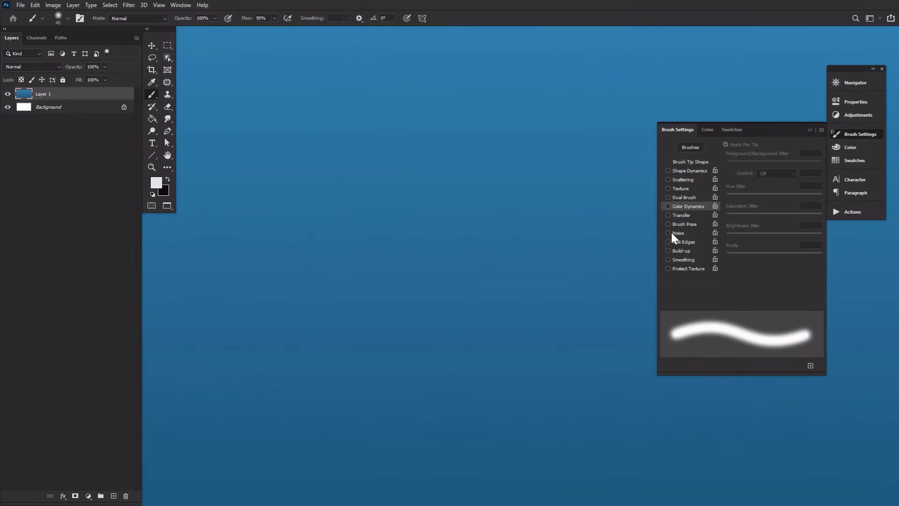
# Enable Noise for the soft round brush and paint a vertical line, then enable Wet Edges and paint a parallel line beside it
pyautogui.click(669, 233)
pyautogui.moveTo(537, 173); pyautogui.dragTo(538, 352)
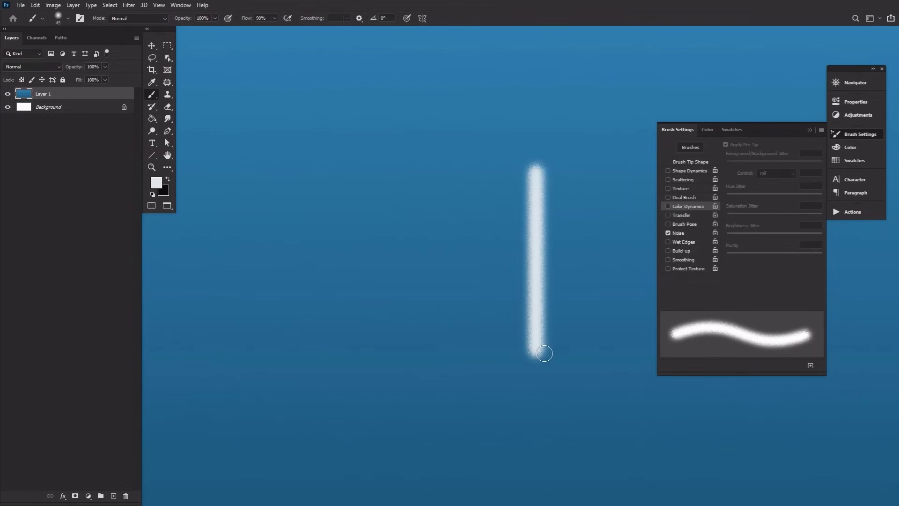
pyautogui.click(669, 242)
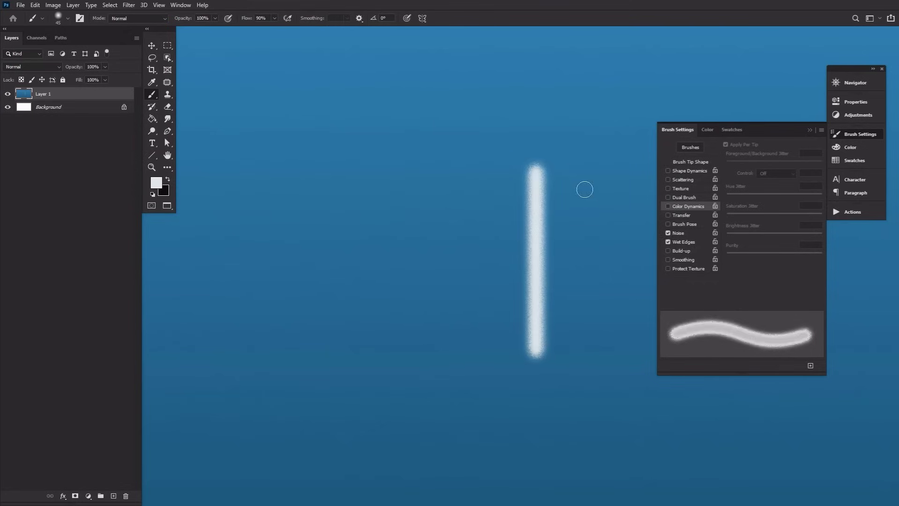
pyautogui.moveTo(583, 169)
pyautogui.mouseDown()
pyautogui.moveTo(591, 353)
pyautogui.moveTo(598, 176)
pyautogui.mouseUp()
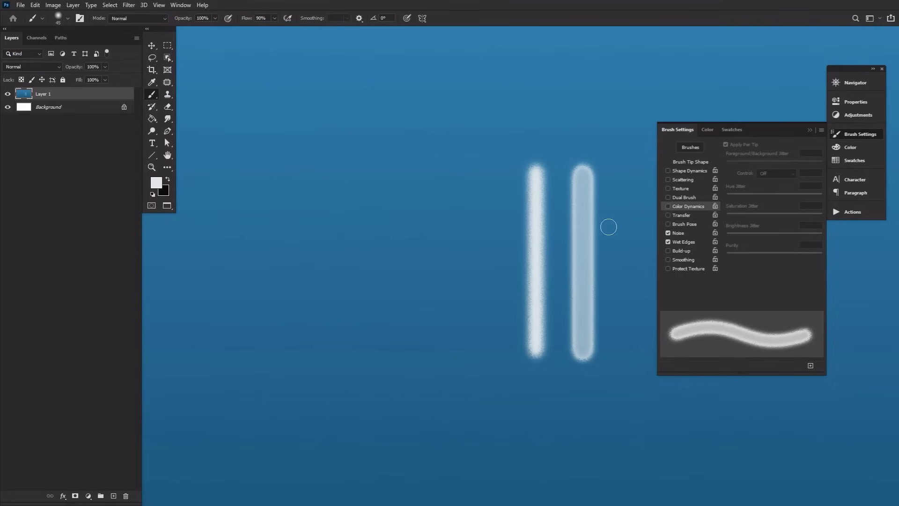
# Enable Build-up and paint a triangle with lingering dabs at its corners beside the two vertical lines
pyautogui.click(683, 251)
pyautogui.moveTo(480, 192)
pyautogui.mouseDown()
pyautogui.moveTo(479, 298)
pyautogui.moveTo(418, 236)
pyautogui.moveTo(481, 189)
pyautogui.mouseUp()
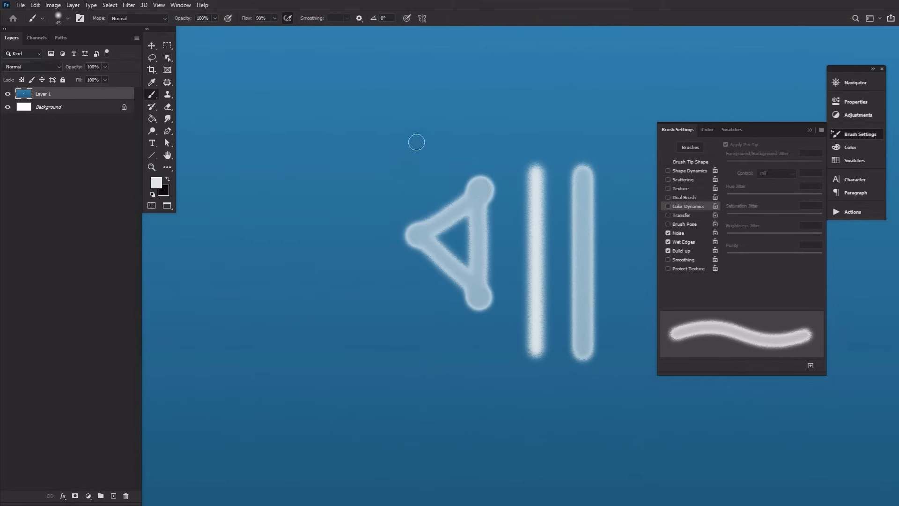
pyautogui.click(290, 19)
# Enable Smoothing and paint a zigzag stroke, then raise smoothing to 100% and paint a looping stroke above it
pyautogui.moveTo(201, 228); pyautogui.dragTo(223, 196)
pyautogui.moveTo(258, 155)
pyautogui.mouseDown()
pyautogui.moveTo(227, 309)
pyautogui.moveTo(387, 137)
pyautogui.moveTo(368, 274)
pyautogui.moveTo(544, 390)
pyautogui.mouseUp()
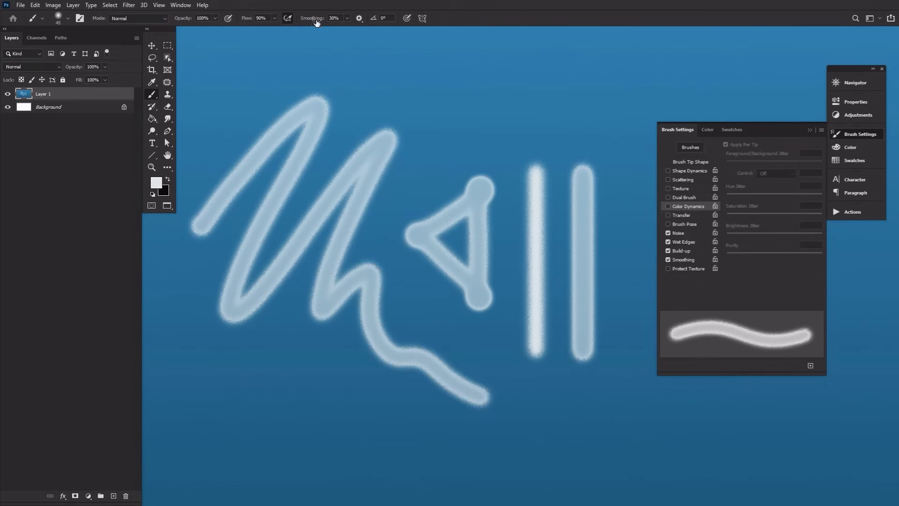
pyautogui.moveTo(315, 22); pyautogui.dragTo(334, 21)
pyautogui.moveTo(400, 93)
pyautogui.mouseDown()
pyautogui.moveTo(708, 92)
pyautogui.moveTo(682, 51)
pyautogui.moveTo(419, 110)
pyautogui.moveTo(337, 47)
pyautogui.moveTo(227, 82)
pyautogui.mouseUp()
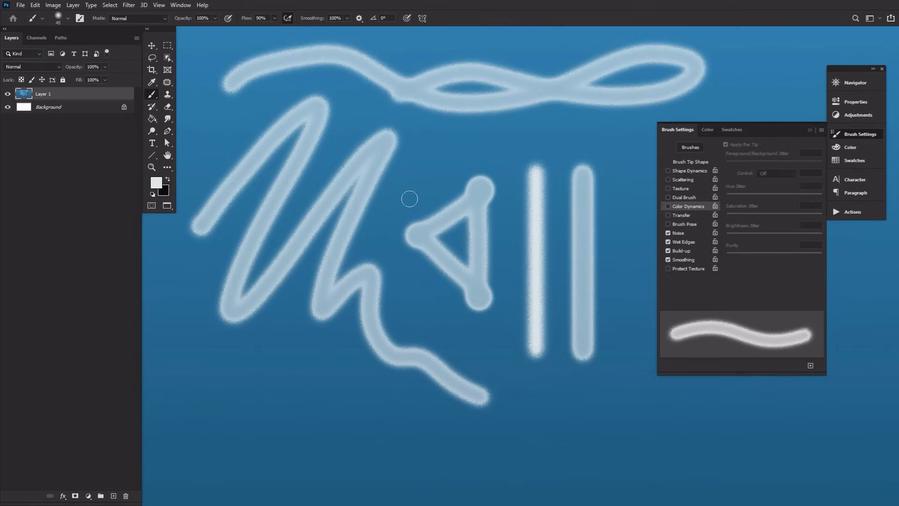
# Undo the zigzag and looping strokes and paint new curved strokes with smoothing at 100%
pyautogui.hotkey('ctrl', 'z')
pyautogui.hotkey('ctrl', 'z')
pyautogui.moveTo(225, 203); pyautogui.dragTo(369, 124)
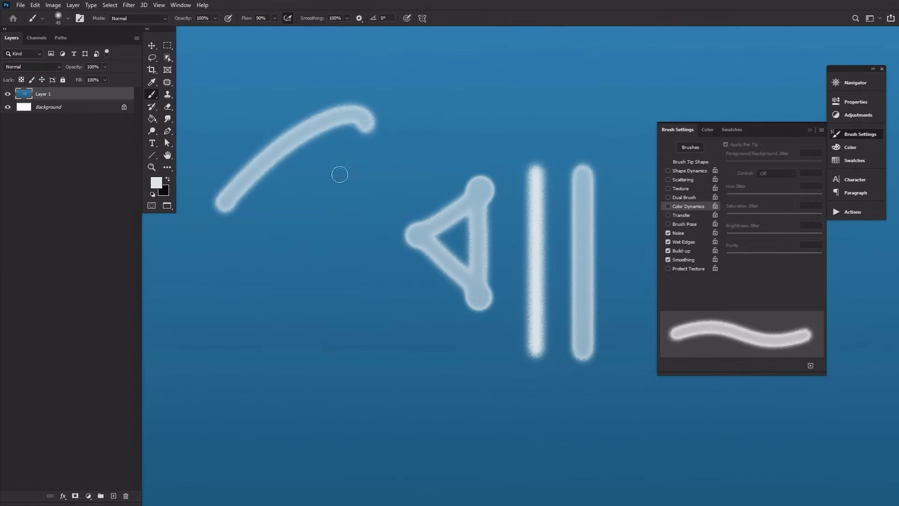
pyautogui.moveTo(339, 174)
pyautogui.mouseDown()
pyautogui.moveTo(270, 313)
pyautogui.moveTo(429, 321)
pyautogui.moveTo(518, 429)
pyautogui.moveTo(673, 390)
pyautogui.mouseUp()
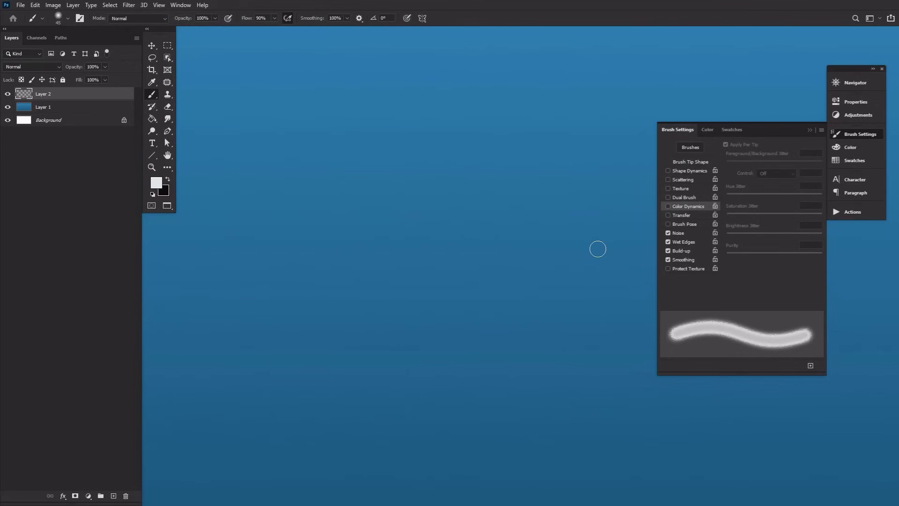
# Save the current brush as a new preset named Soft Round 45 1 with tool settings included
pyautogui.click(811, 368)
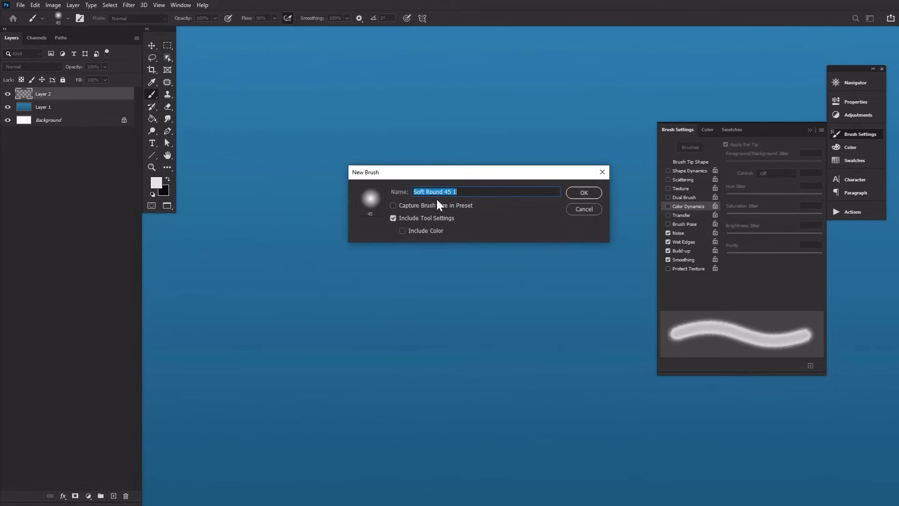
pyautogui.click(585, 190)
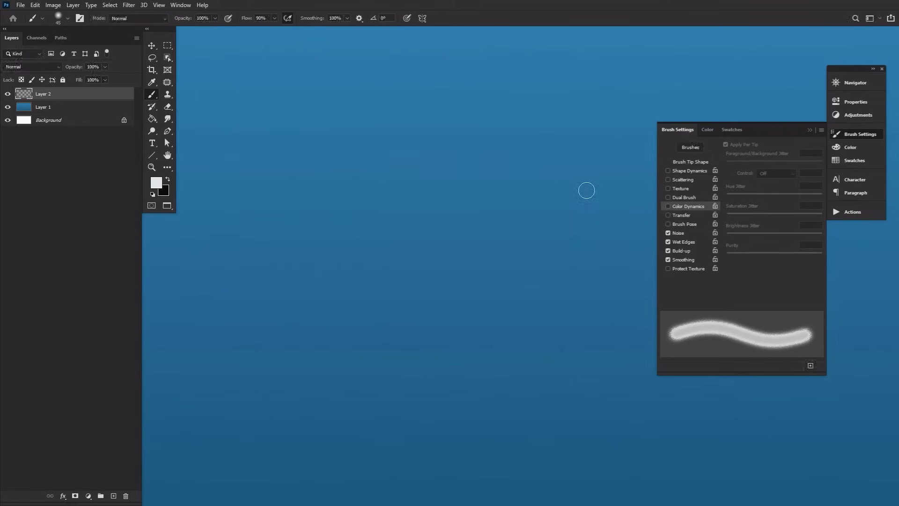
# Choose the saved Soft Round 45 1 preset and paint a large S-shaped stroke on Layer 2
pyautogui.click(64, 21)
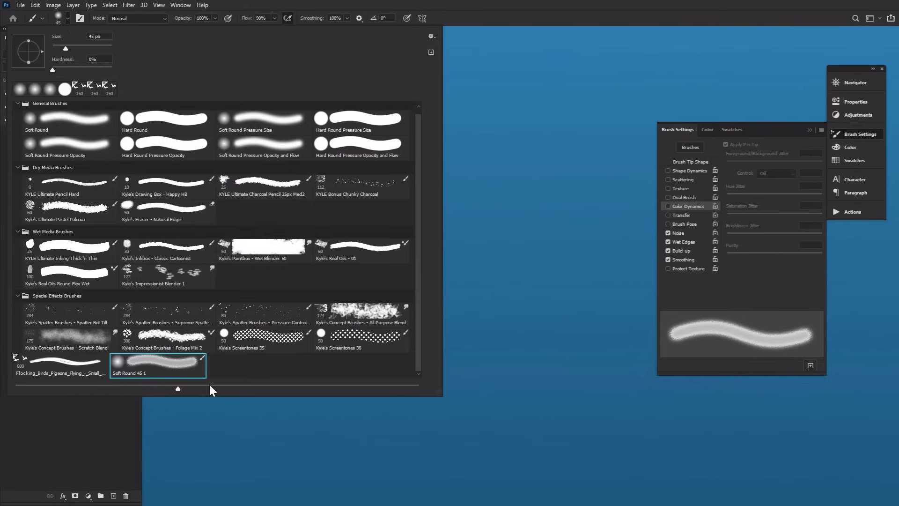
pyautogui.doubleClick(163, 365)
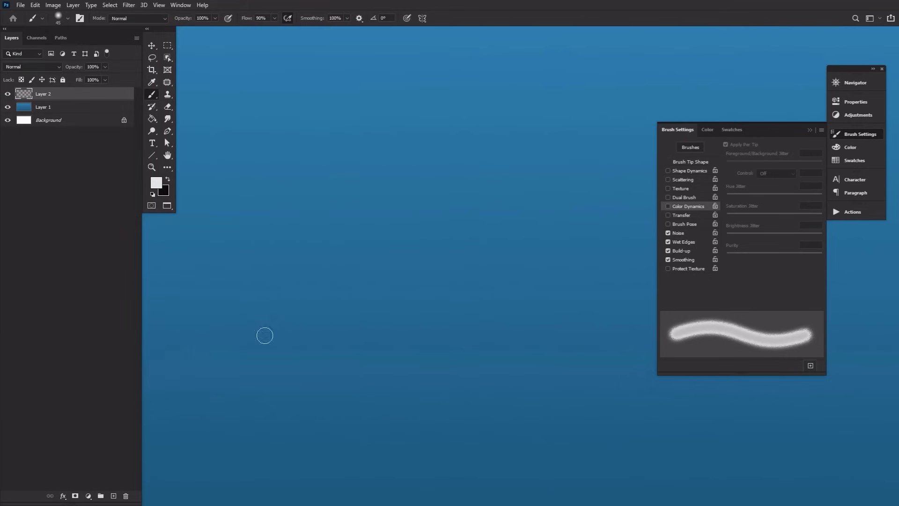
pyautogui.moveTo(511, 132)
pyautogui.mouseDown()
pyautogui.moveTo(275, 181)
pyautogui.moveTo(550, 289)
pyautogui.moveTo(426, 402)
pyautogui.moveTo(598, 269)
pyautogui.mouseUp()
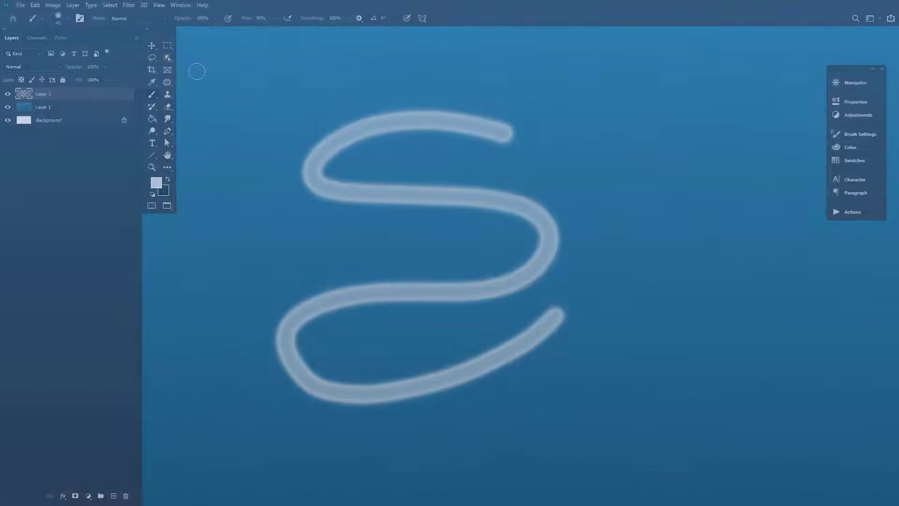
# Export the selected Soft Round 45 1 brush as the ABR file Untitled Brushes in the Brushes folder
pyautogui.click(67, 17)
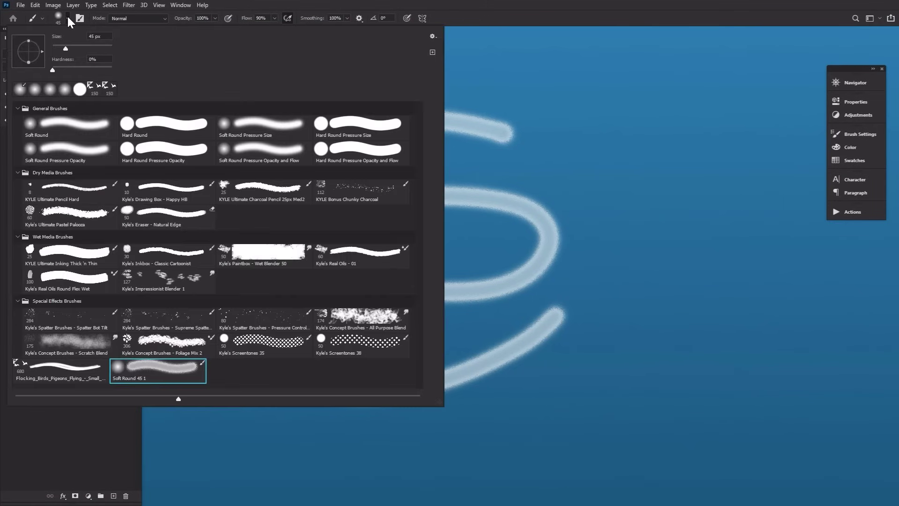
pyautogui.click(429, 39)
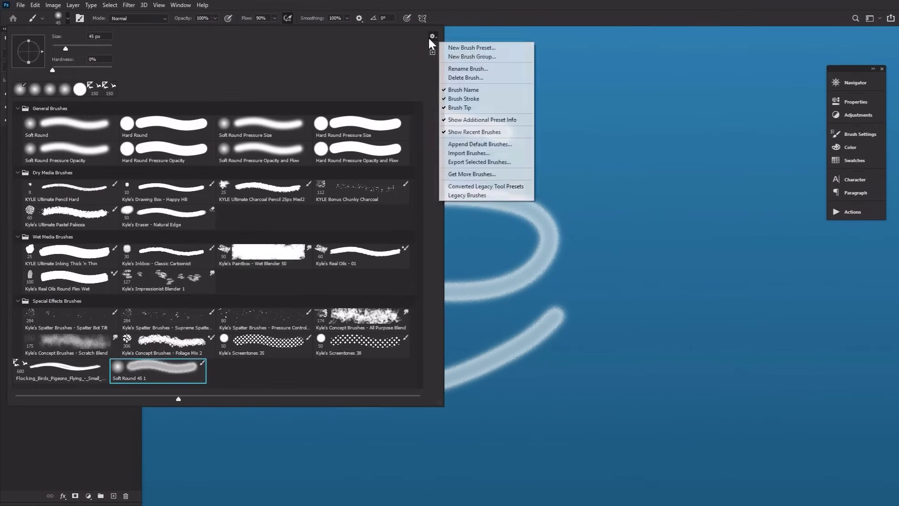
pyautogui.click(477, 163)
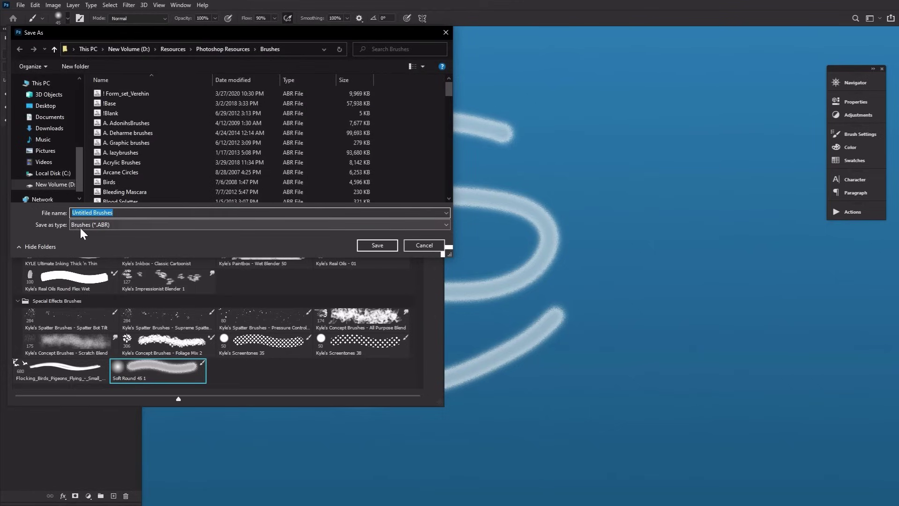
pyautogui.click(373, 246)
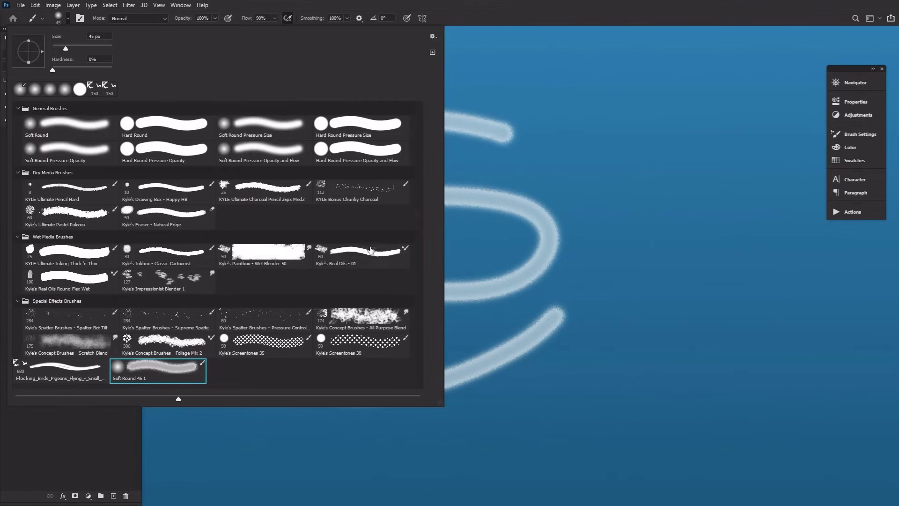
# Import the Acrylic Brushes ABR file from the Brushes folder into the brush presets
pyautogui.click(432, 37)
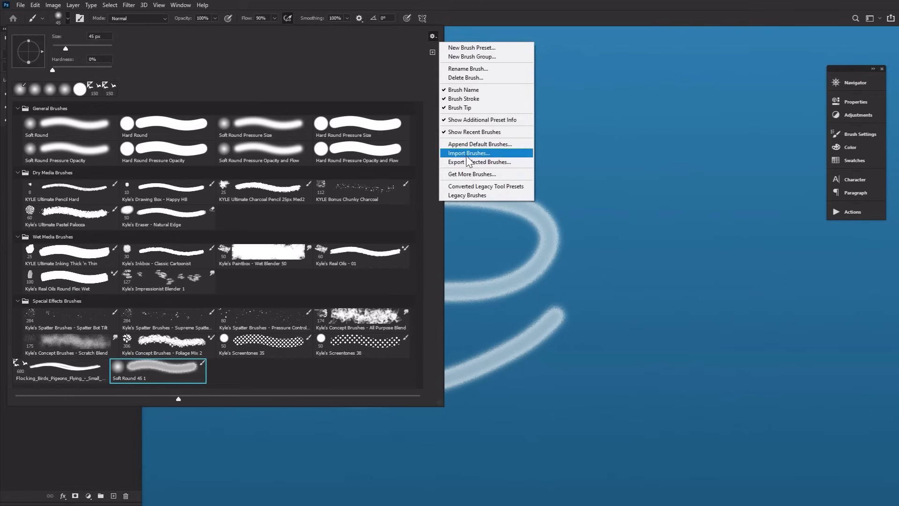
pyautogui.click(467, 154)
pyautogui.click(155, 163)
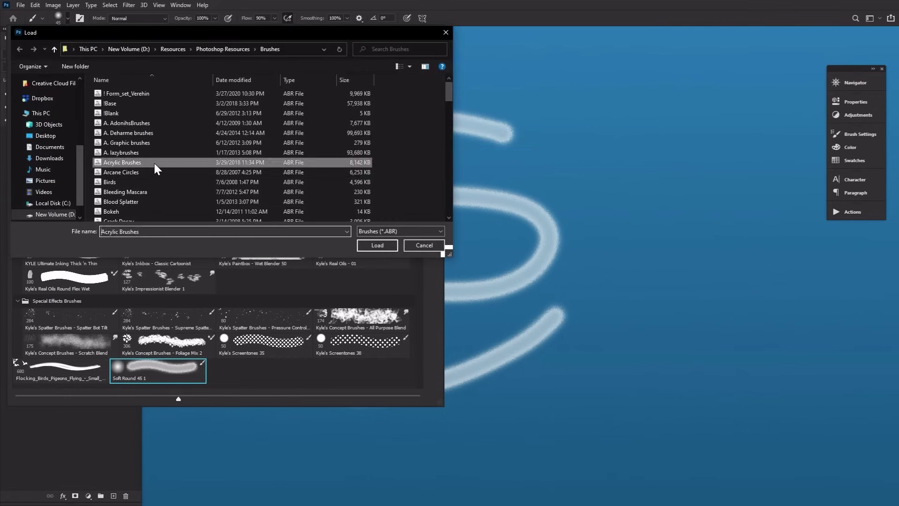
pyautogui.doubleClick(154, 162)
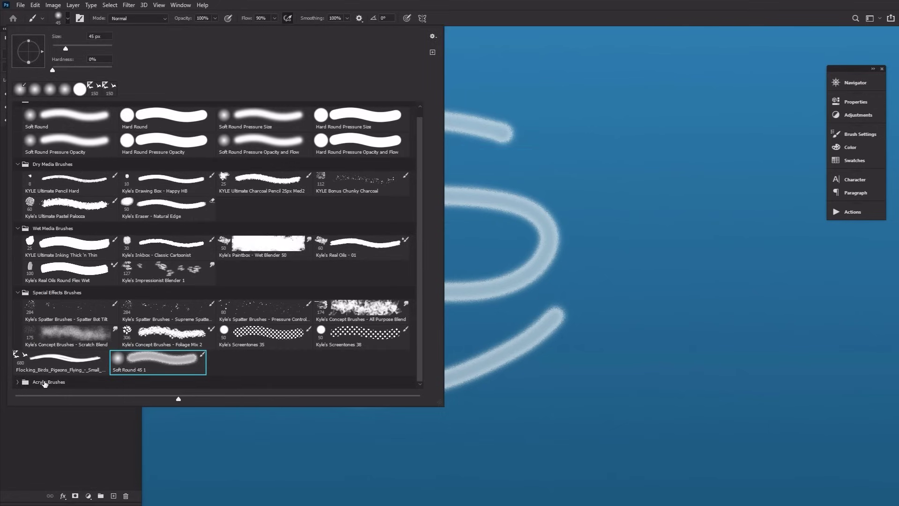
# Expand the Acrylic Brushes group and delete the Wet_Gouache_ArtistMef brush from it
pyautogui.click(19, 383)
pyautogui.scroll(-2, 28, 375)
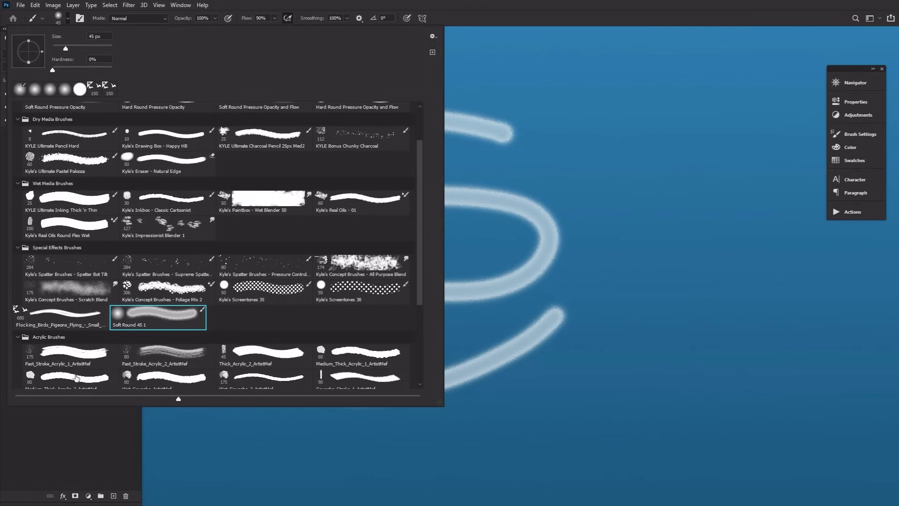
pyautogui.rightClick(164, 374)
pyautogui.click(186, 387)
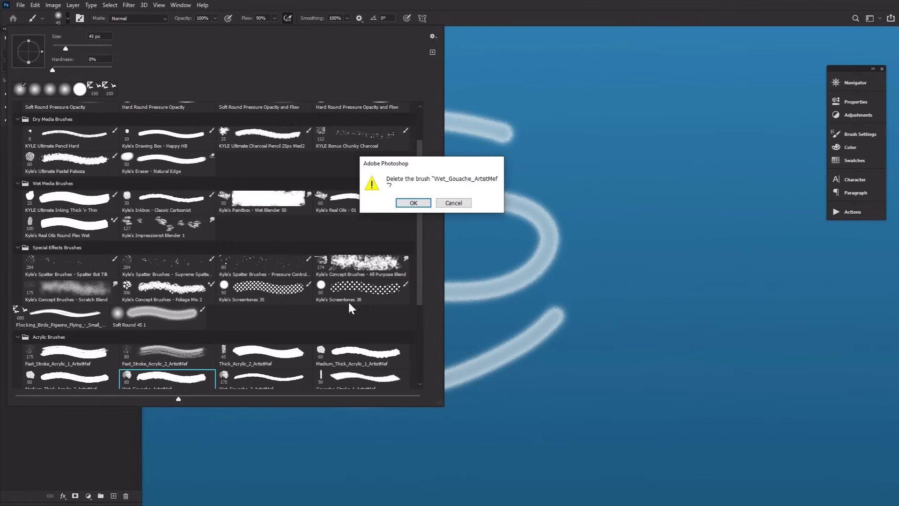
pyautogui.click(414, 203)
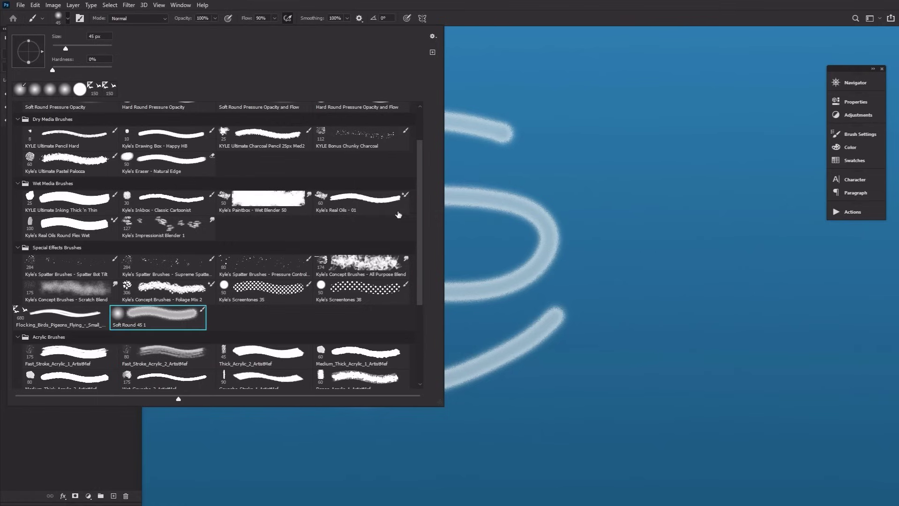
# Delete the whole Acrylic Brushes group together with its brushes
pyautogui.rightClick(111, 341)
pyautogui.click(131, 353)
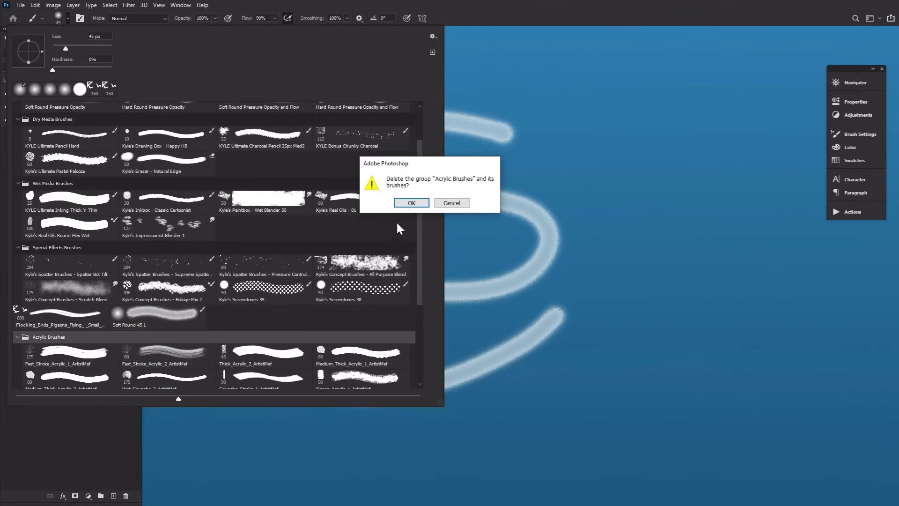
pyautogui.click(412, 203)
# Append the default brushes to the current brush presets
pyautogui.click(433, 36)
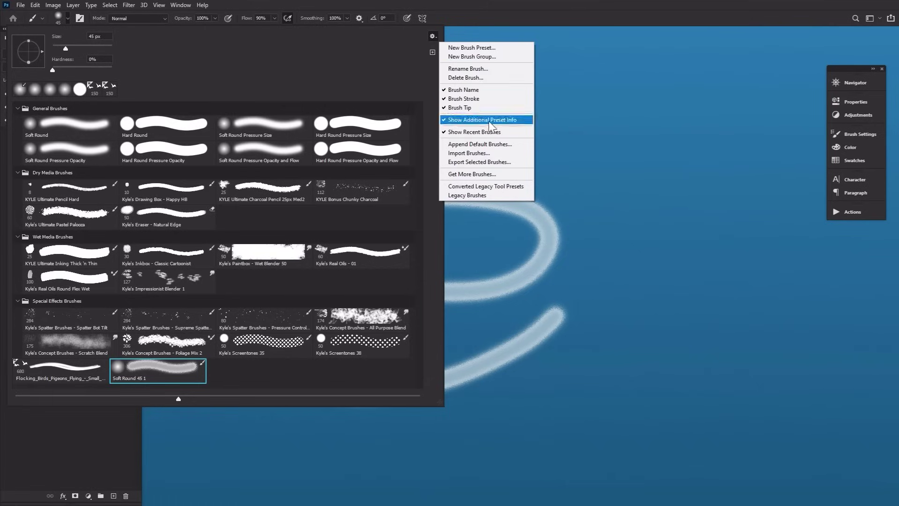
pyautogui.click(477, 144)
pyautogui.click(413, 203)
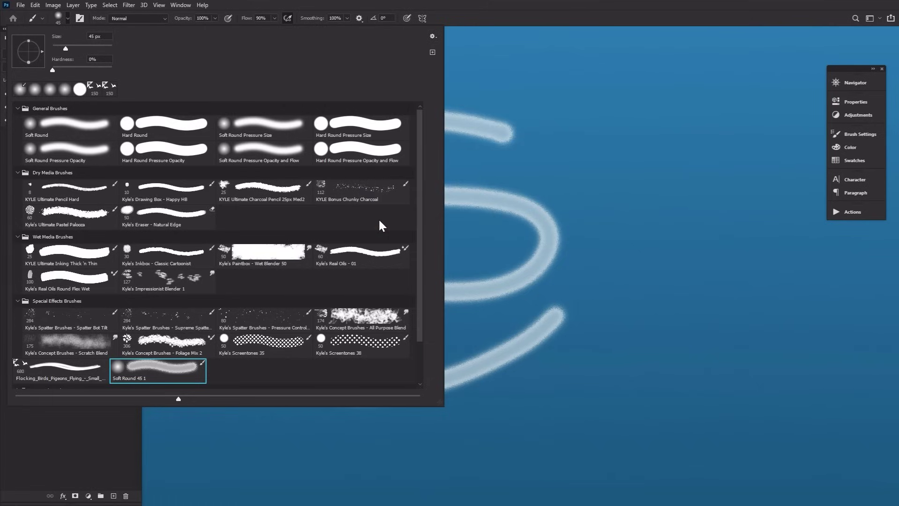
# Expand the appended Dry Media Brushes group to examine its brushes, and close the brush preset picker
pyautogui.scroll(-3, 97, 371)
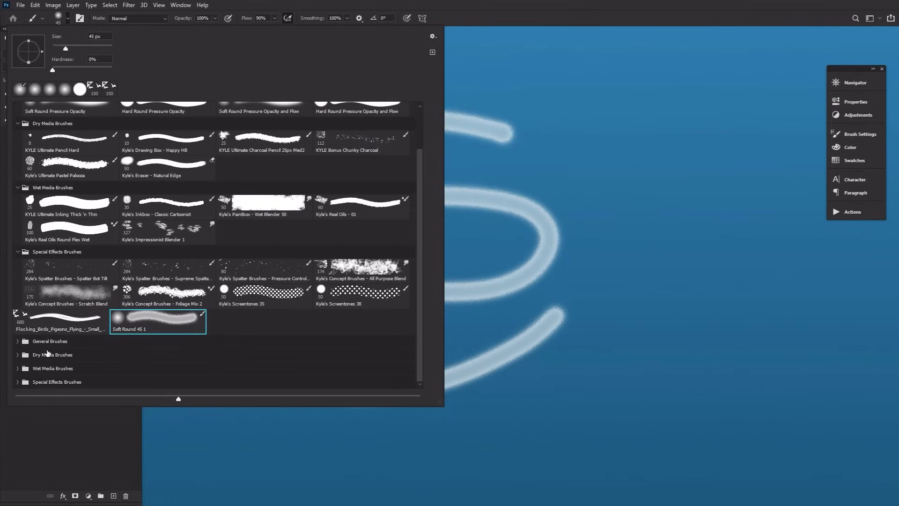
pyautogui.click(17, 355)
pyautogui.scroll(-3, 72, 360)
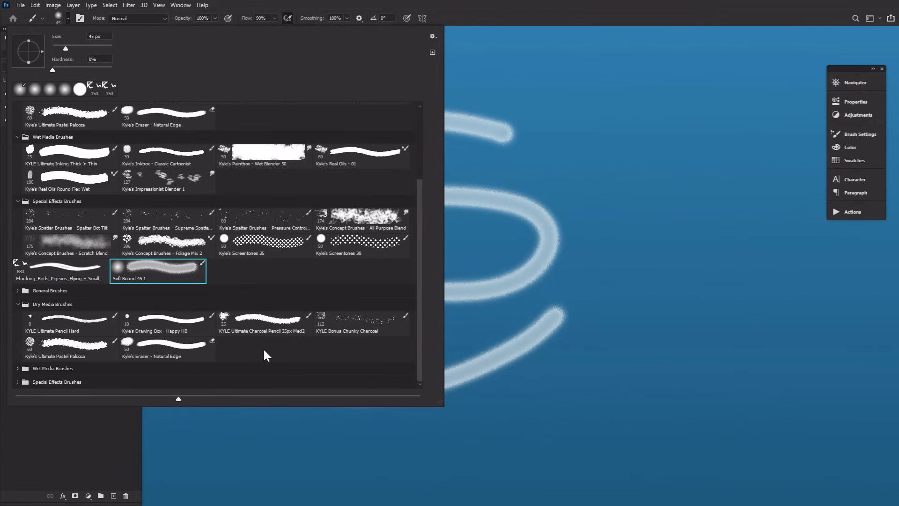
pyautogui.click(55, 16)
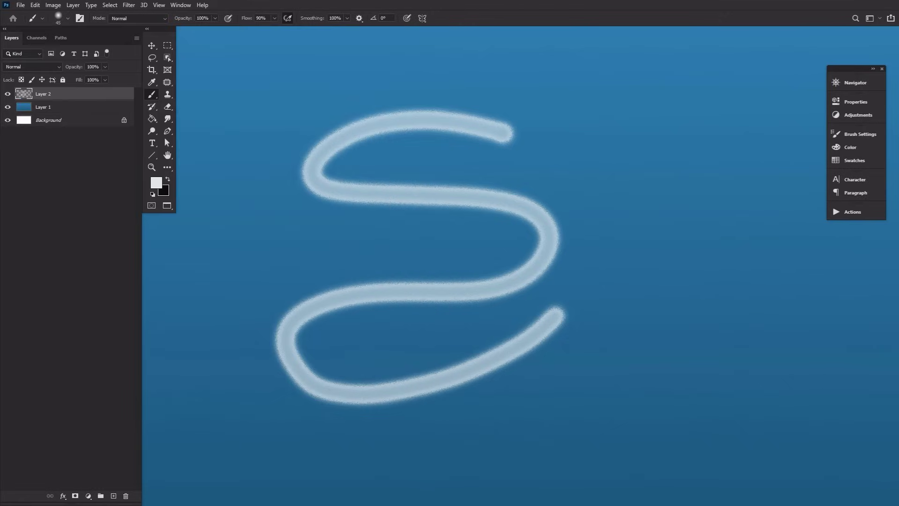